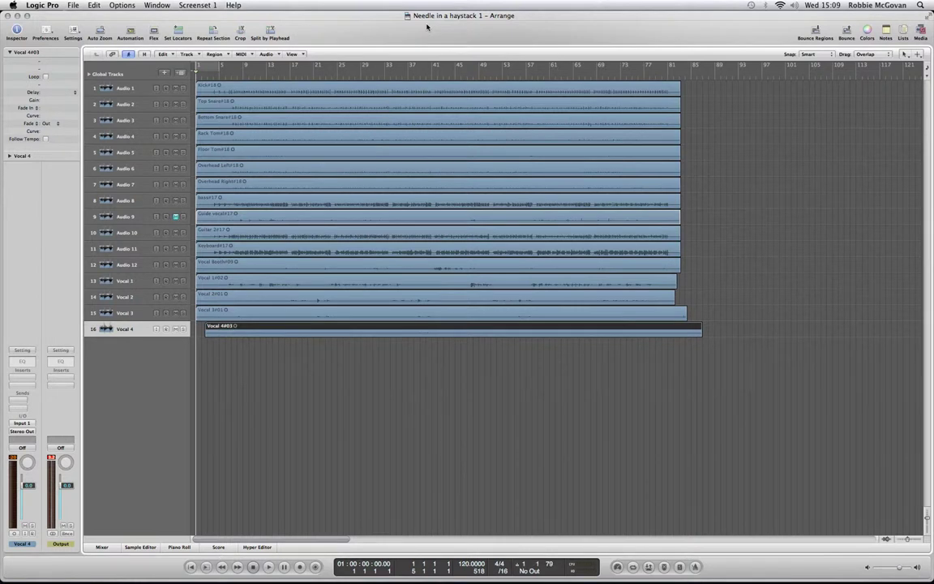
# Add an empty software instrument track, Inst 1, below the Kick audio track and close the Library
pyautogui.press('ctrl+super+Escape')
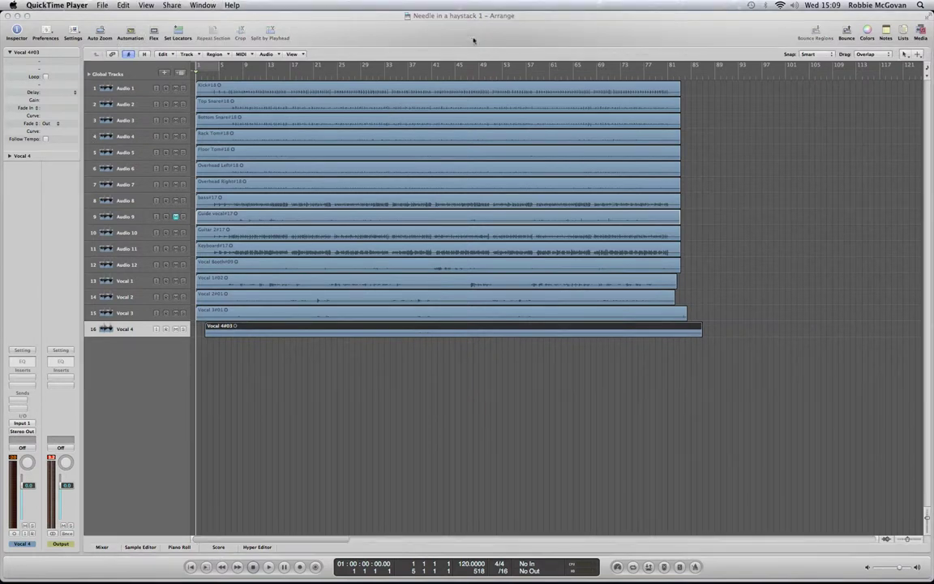
pyautogui.click(616, 17)
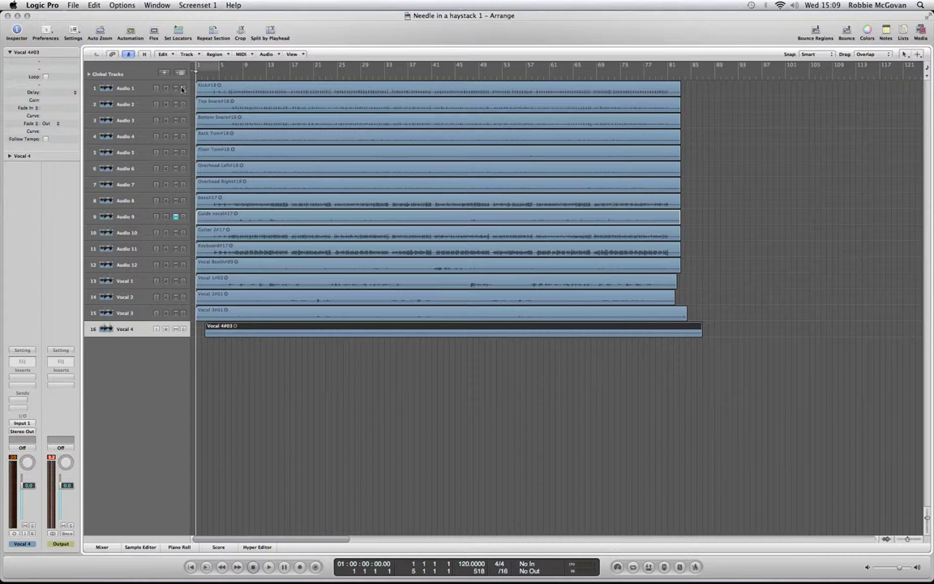
pyautogui.click(126, 88)
pyautogui.click(164, 73)
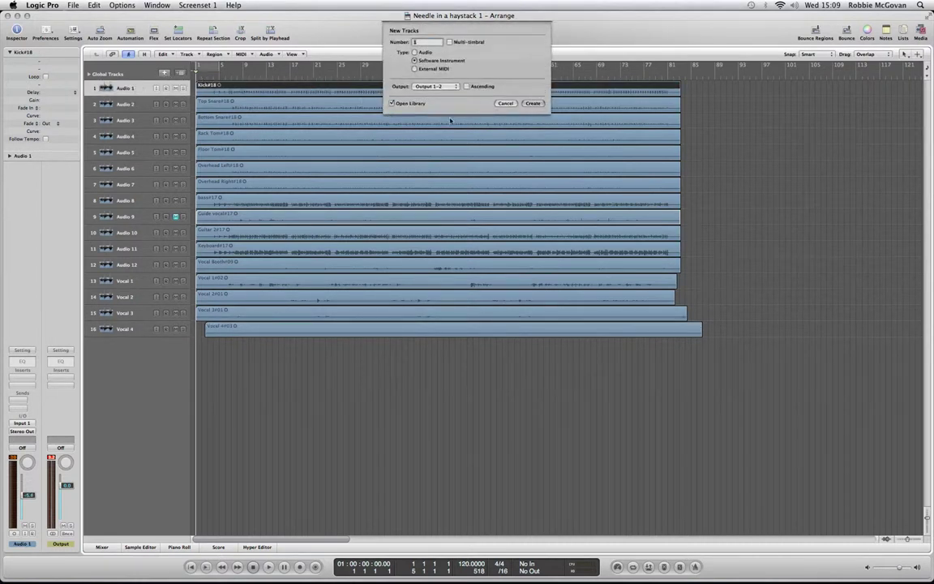
pyautogui.click(533, 103)
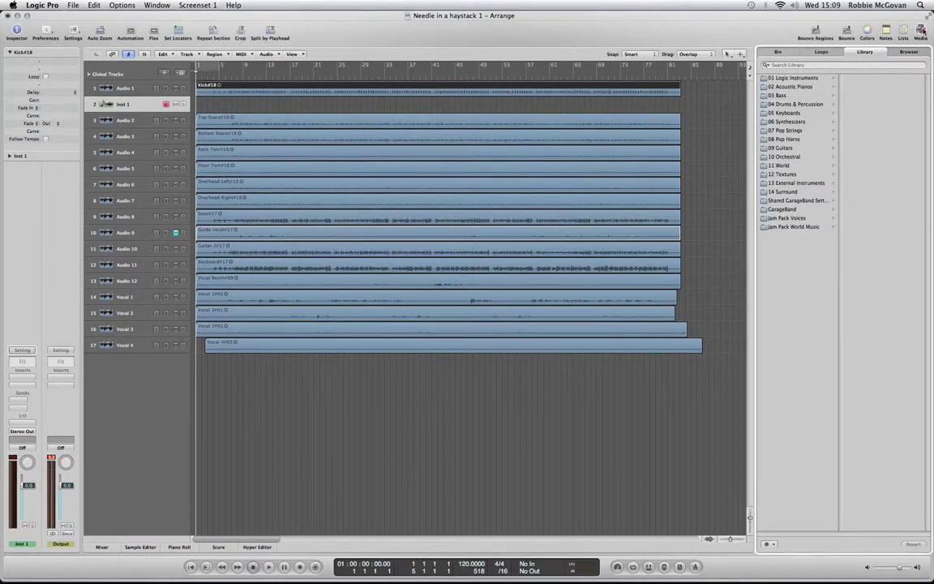
pyautogui.click(918, 30)
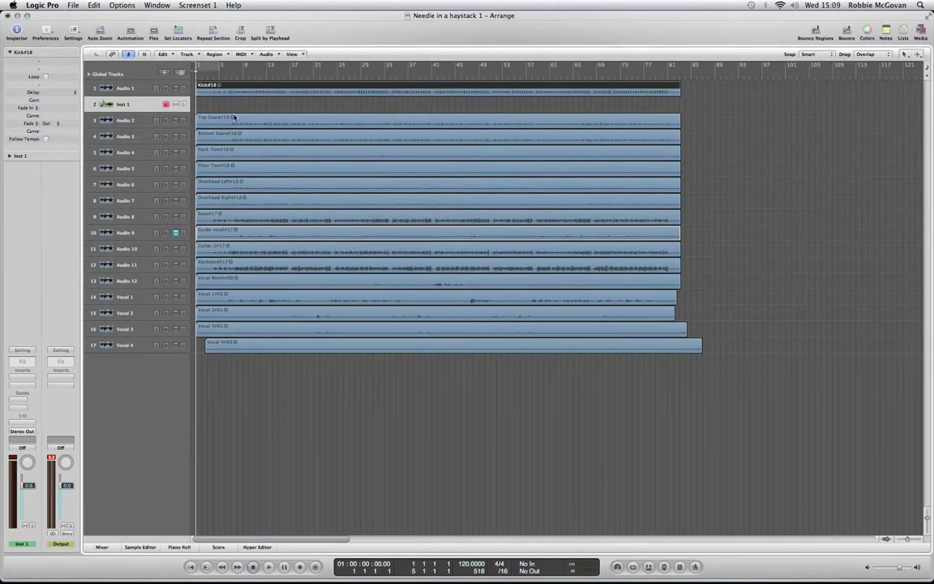
# Open the Kick#18 waveform in the Sample Editor and audition it soloed from bar 6
pyautogui.doubleClick(241, 90)
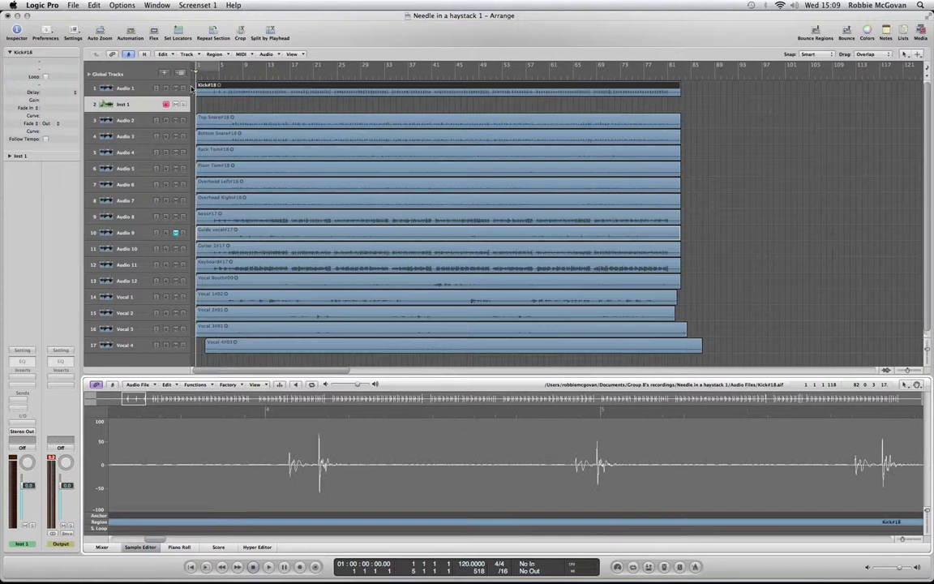
pyautogui.click(183, 88)
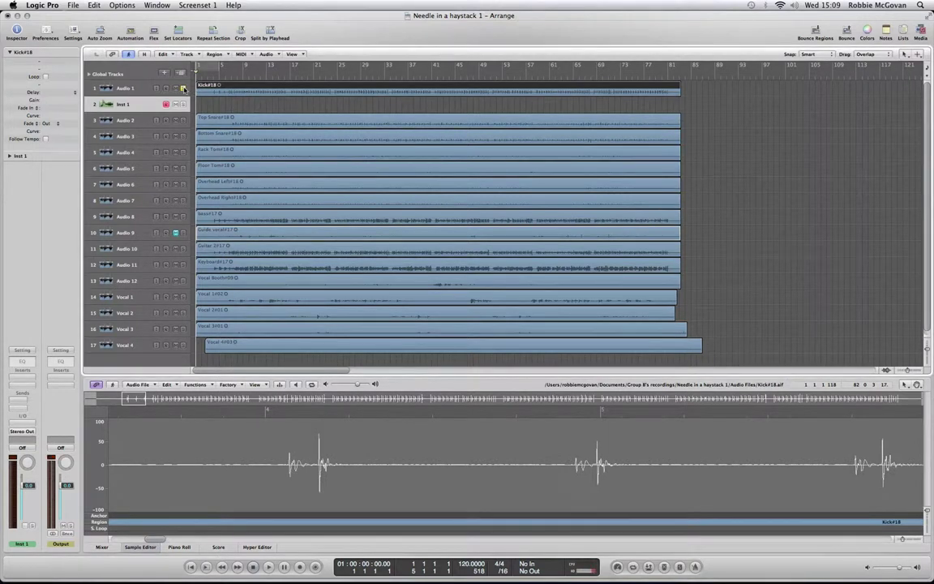
pyautogui.press('space')
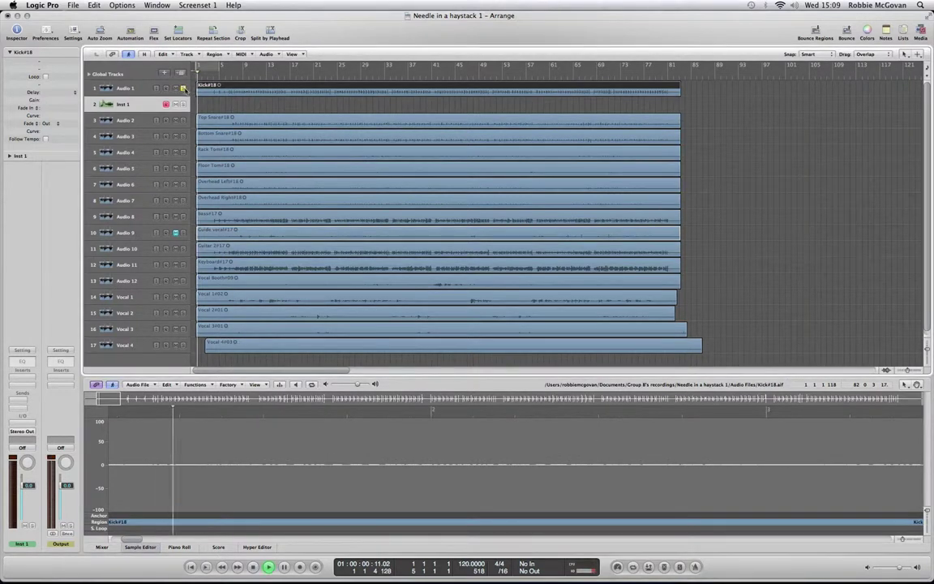
pyautogui.click(228, 74)
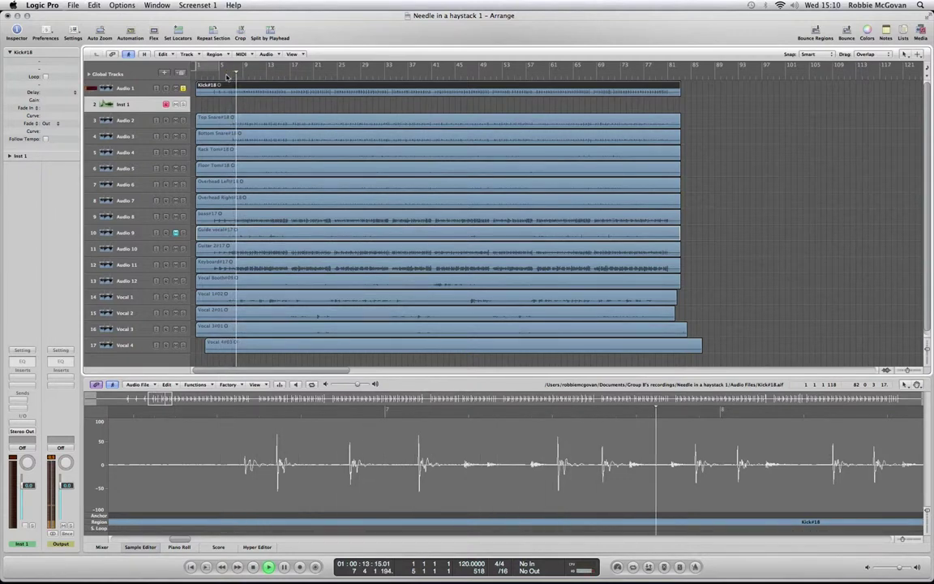
pyautogui.press('space')
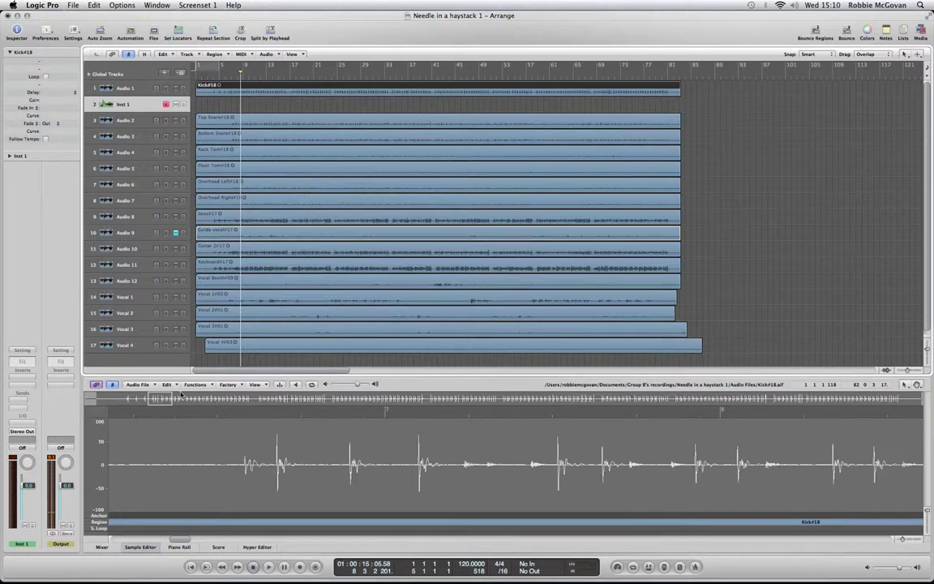
pyautogui.hscroll(3, 244, 418)
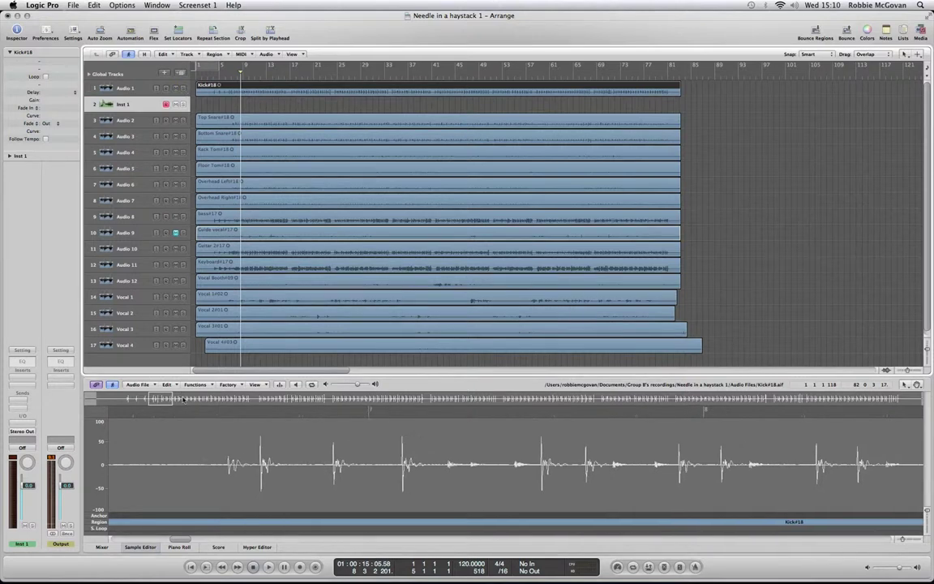
pyautogui.click(228, 384)
# Convert Kick#18 to a MIDI region on Inst 1 with Audio to Score, using a lowered velocity threshold
pyautogui.press('Escape')
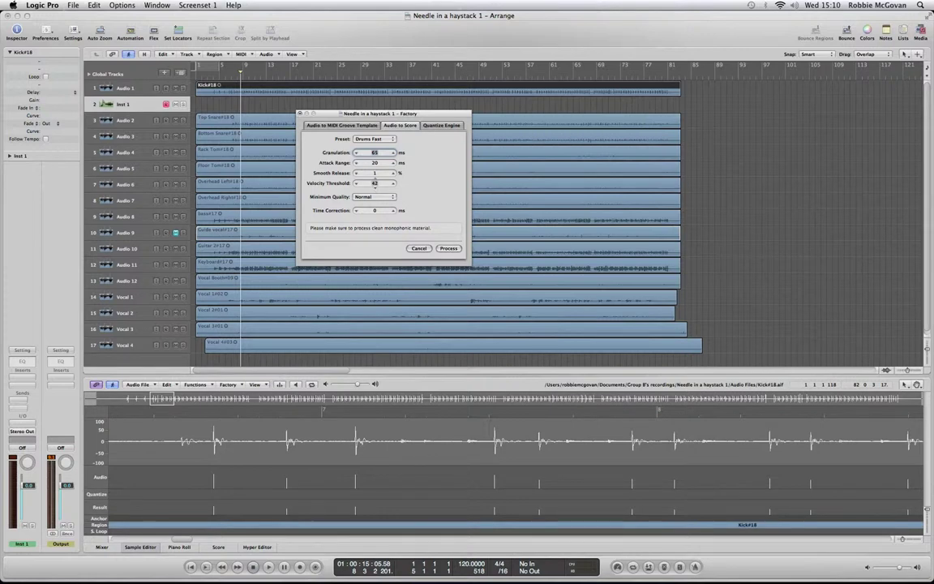
pyautogui.moveTo(375, 179); pyautogui.dragTo(375, 187)
pyautogui.click(455, 249)
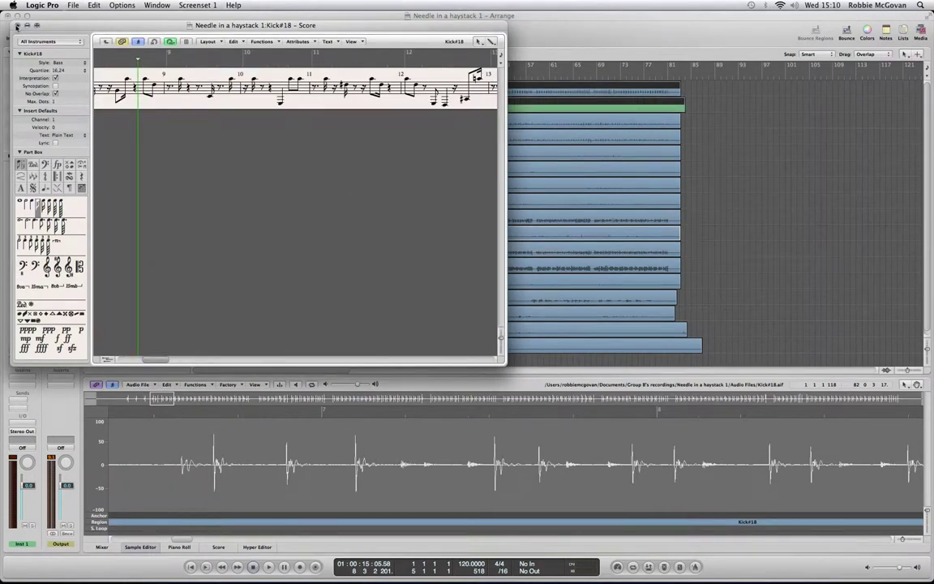
# Close the score, open the Kick#18 MIDI region in the Piano Roll, and select all its notes
pyautogui.click(17, 26)
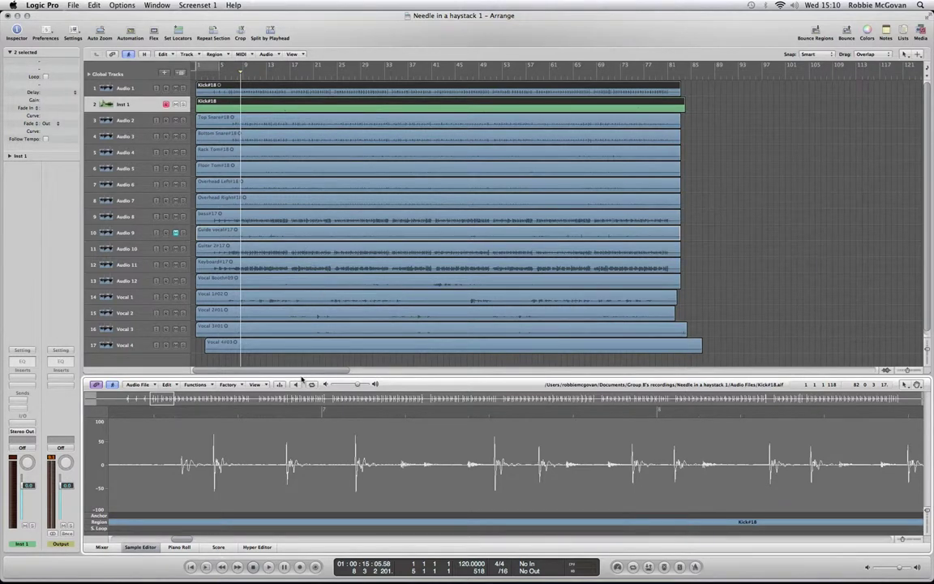
pyautogui.doubleClick(251, 106)
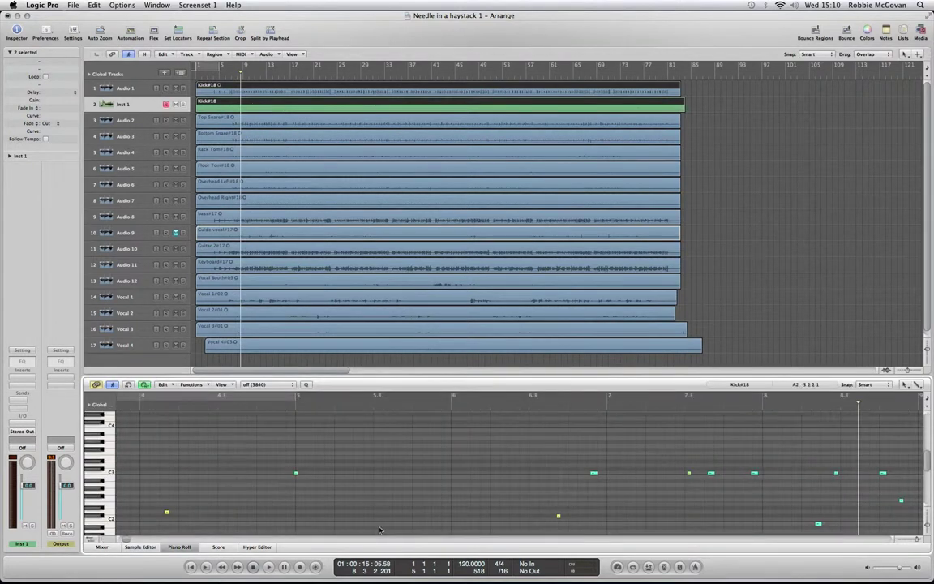
pyautogui.scroll(-10, 390, 481)
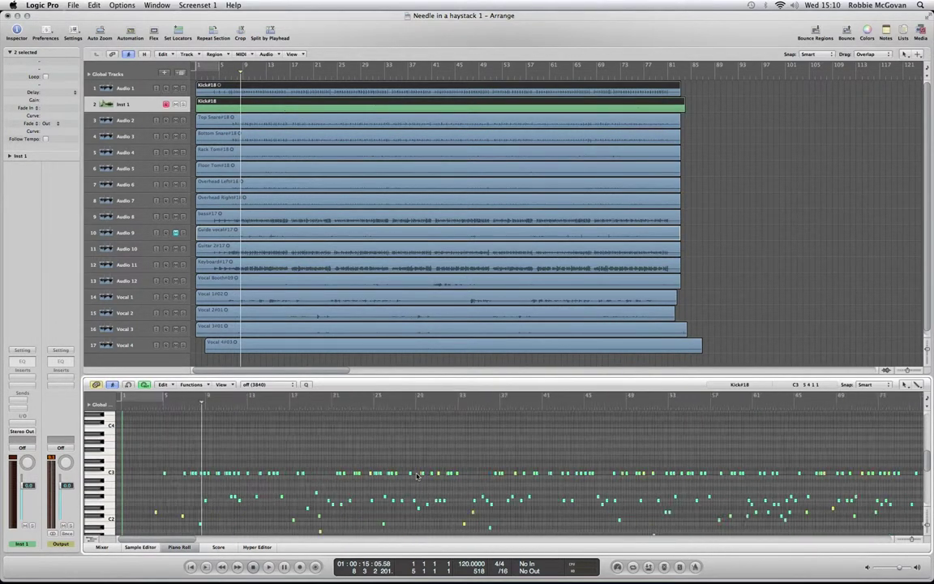
pyautogui.scroll(-3, 417, 477)
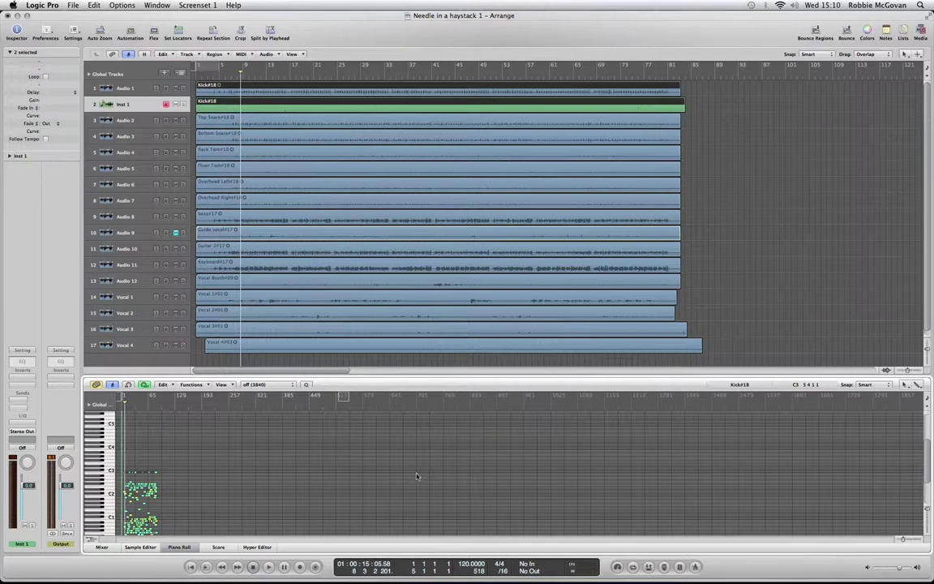
pyautogui.scroll(-5, 415, 476)
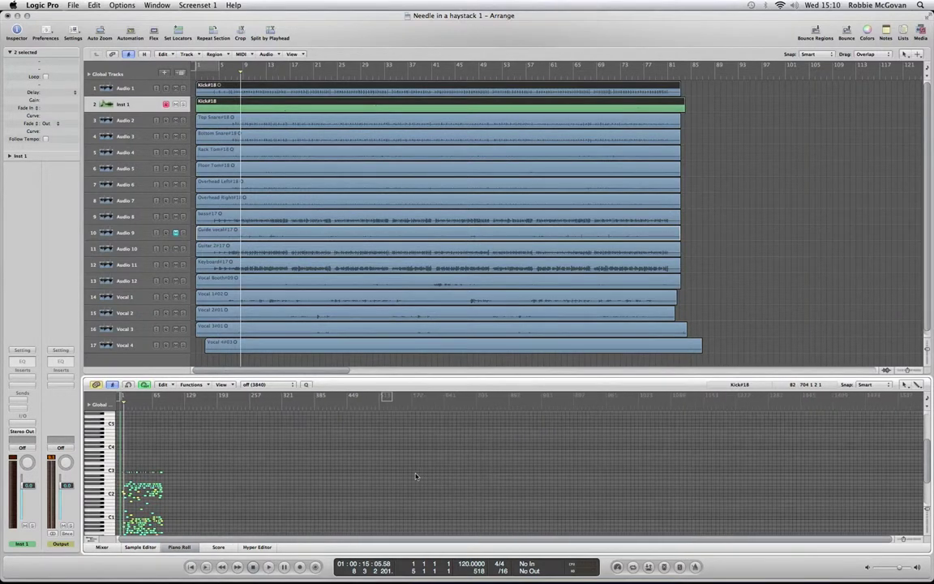
pyautogui.scroll(2, 415, 476)
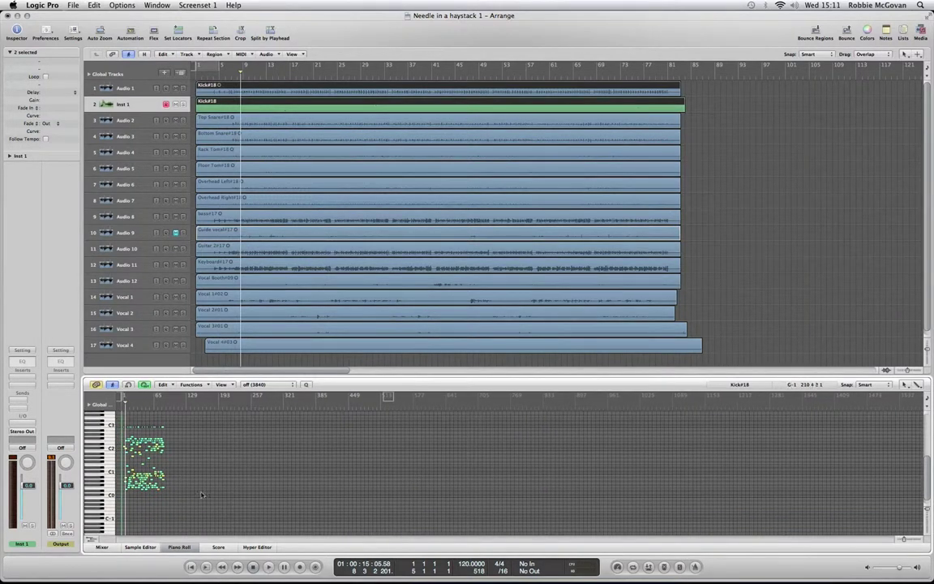
pyautogui.moveTo(232, 506); pyautogui.dragTo(123, 422)
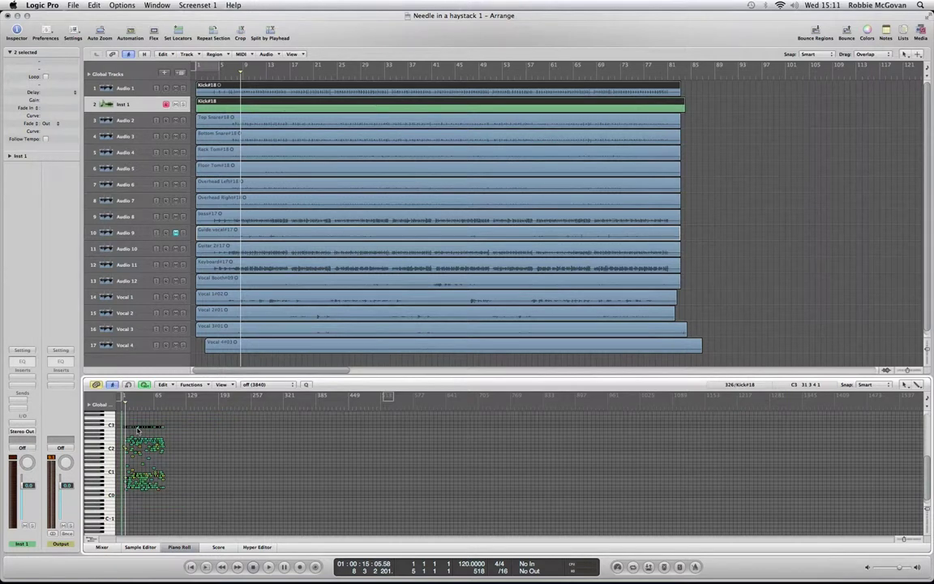
# Fix every Kick#18 note's velocity at 127 with a Transform, then load the Random Pitch preset
pyautogui.click(192, 384)
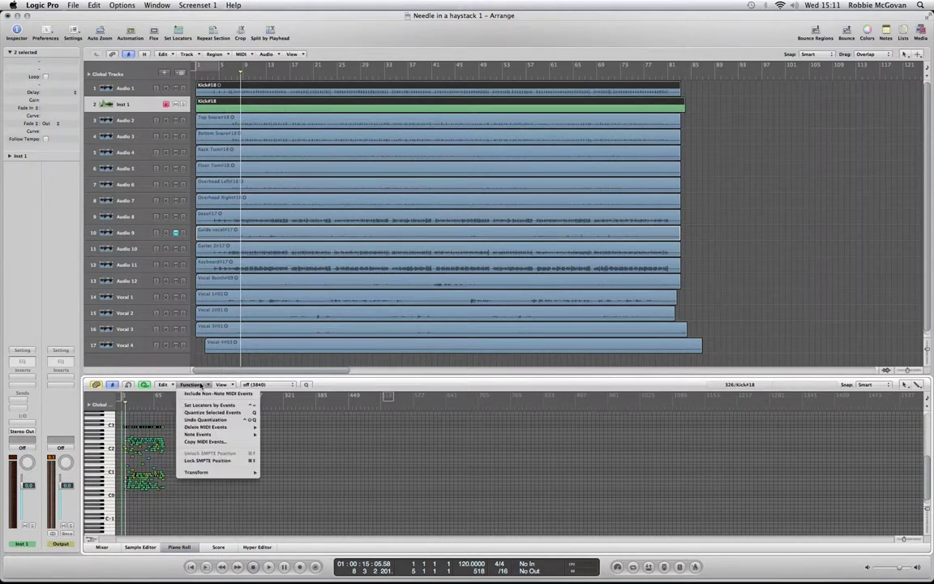
pyautogui.moveTo(241, 473)
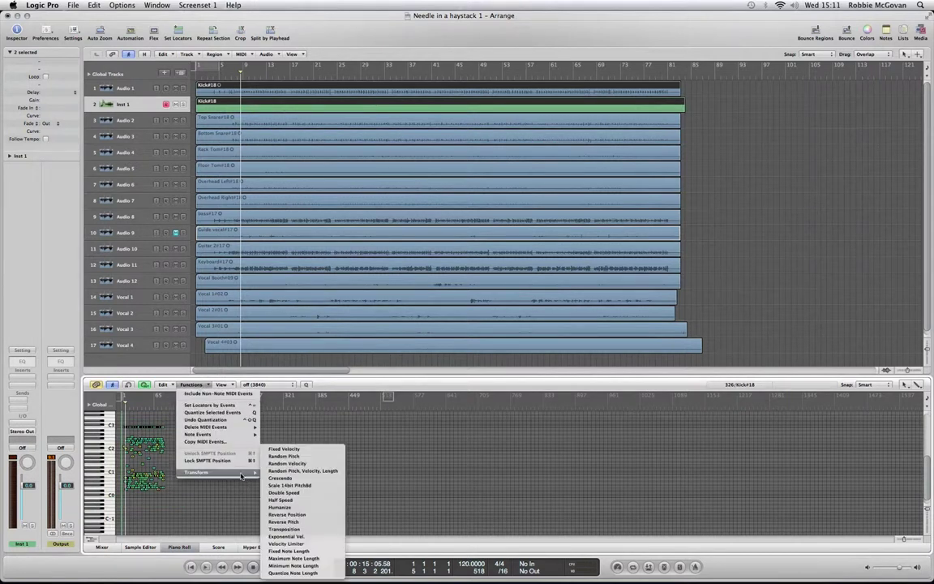
pyautogui.click(280, 449)
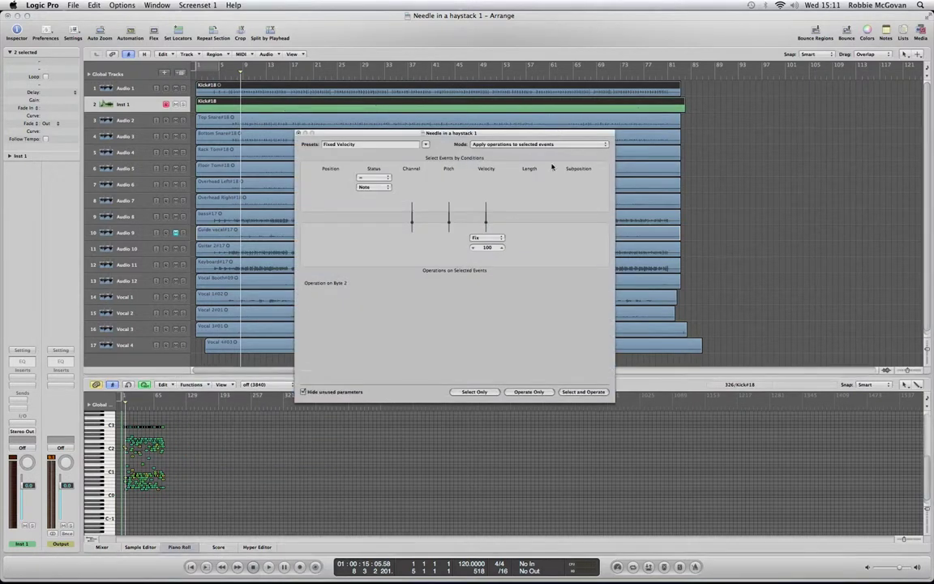
pyautogui.moveTo(486, 247); pyautogui.dragTo(487, 235)
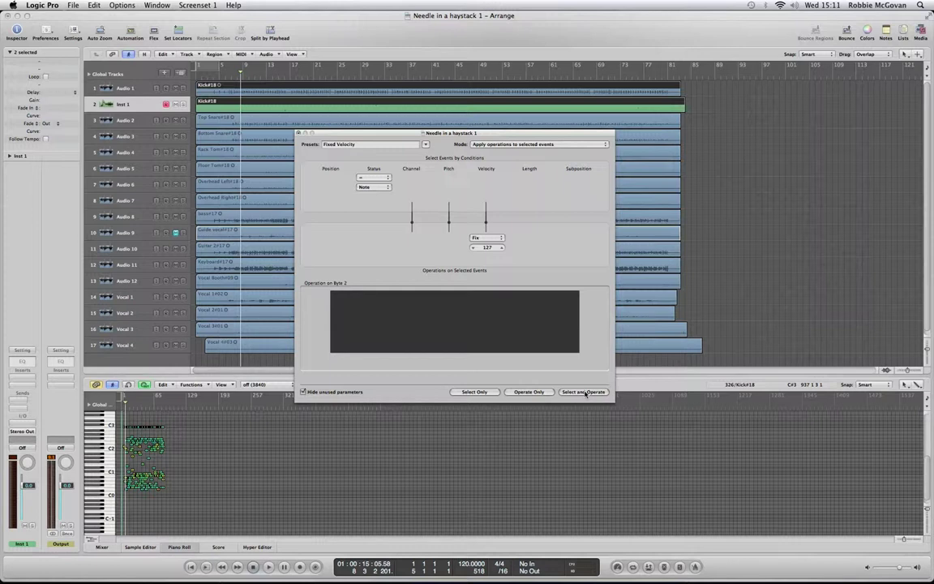
pyautogui.click(586, 392)
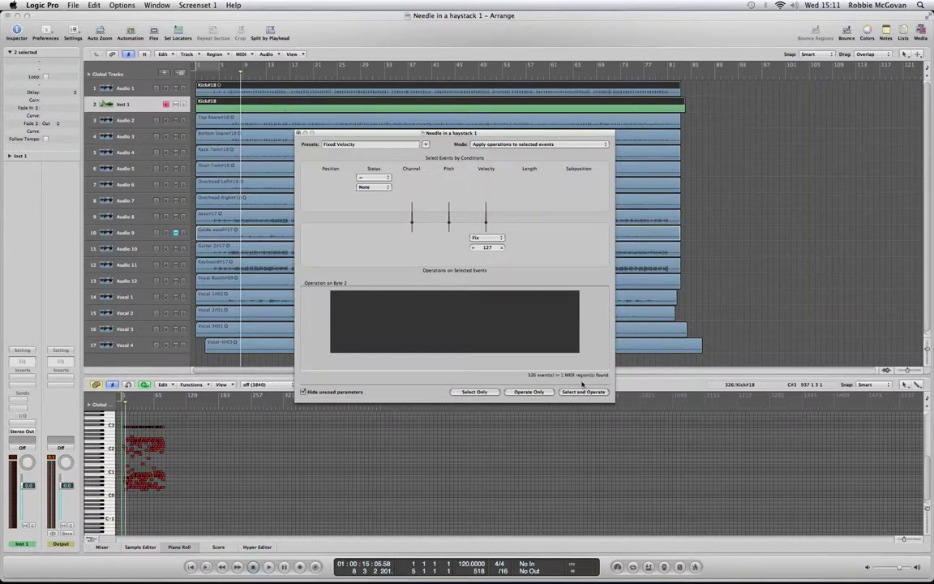
pyautogui.click(425, 144)
pyautogui.click(444, 161)
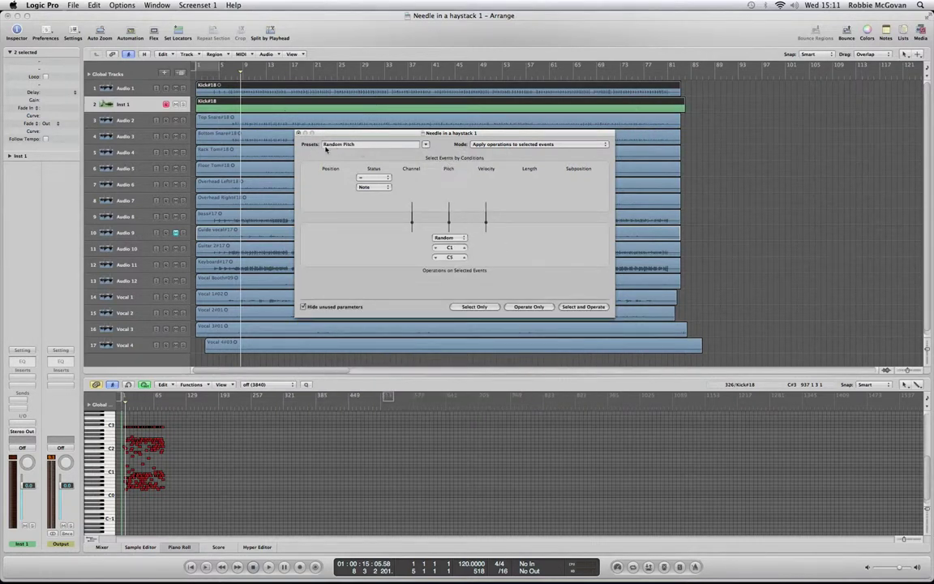
# Change the transform's pitch operation to a fixed C1 and apply it to all kick notes
pyautogui.doubleClick(459, 247)
pyautogui.click(460, 238)
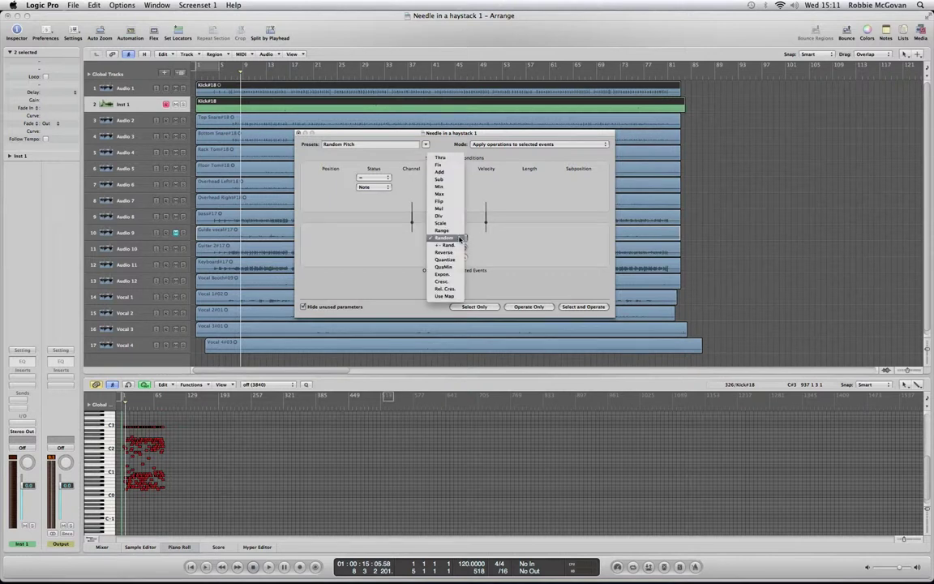
pyautogui.click(452, 167)
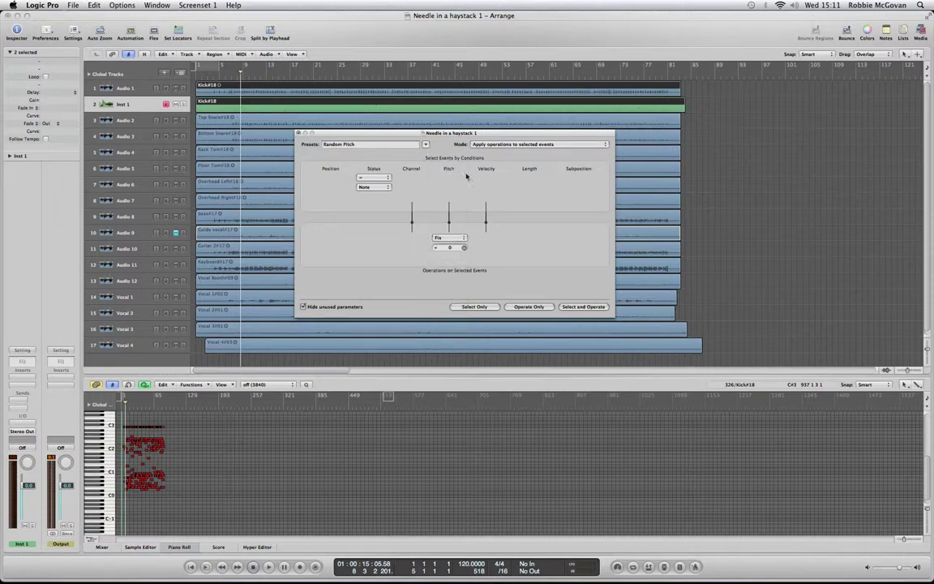
pyautogui.click(450, 249)
pyautogui.moveTo(450, 247); pyautogui.dragTo(450, 239)
pyautogui.click(576, 307)
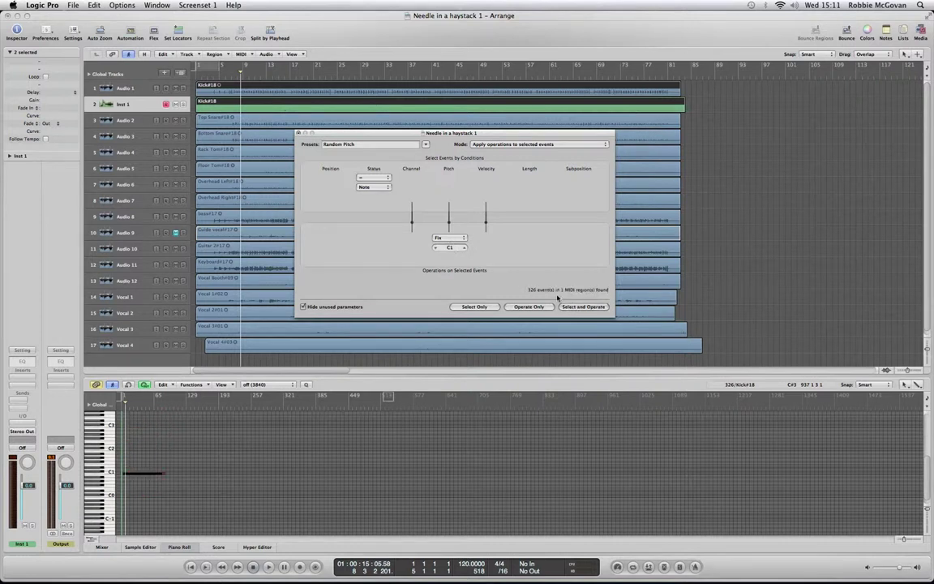
pyautogui.click(299, 134)
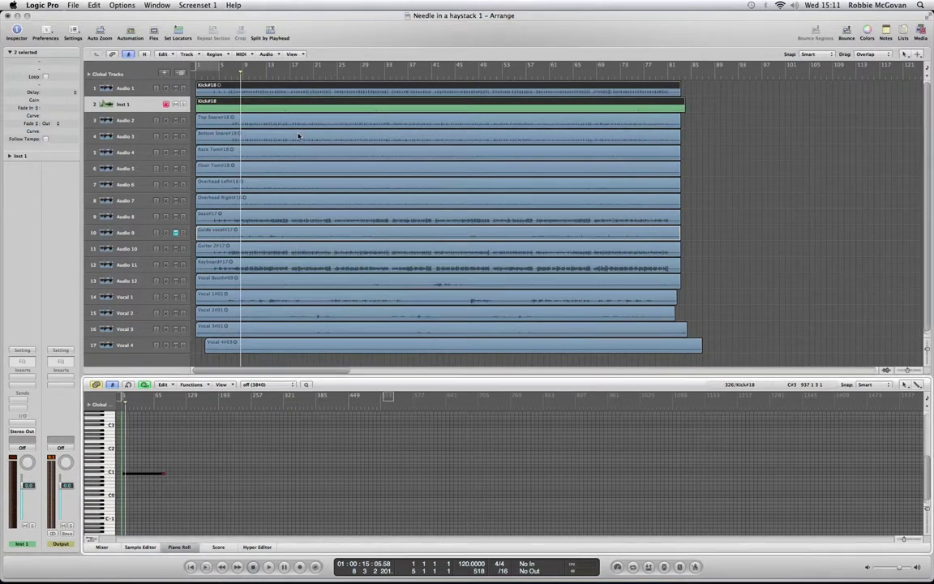
# Marquee-select the C1 kick notes in the Piano Roll to check them, then deselect
pyautogui.scroll(5, 244, 428)
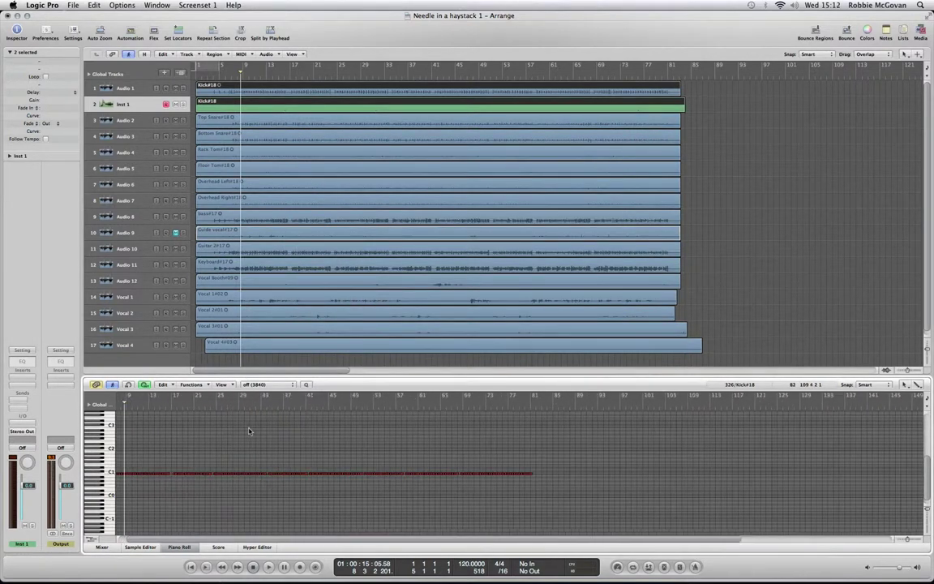
pyautogui.scroll(-2, 258, 434)
pyautogui.hscroll(-2, 388, 476)
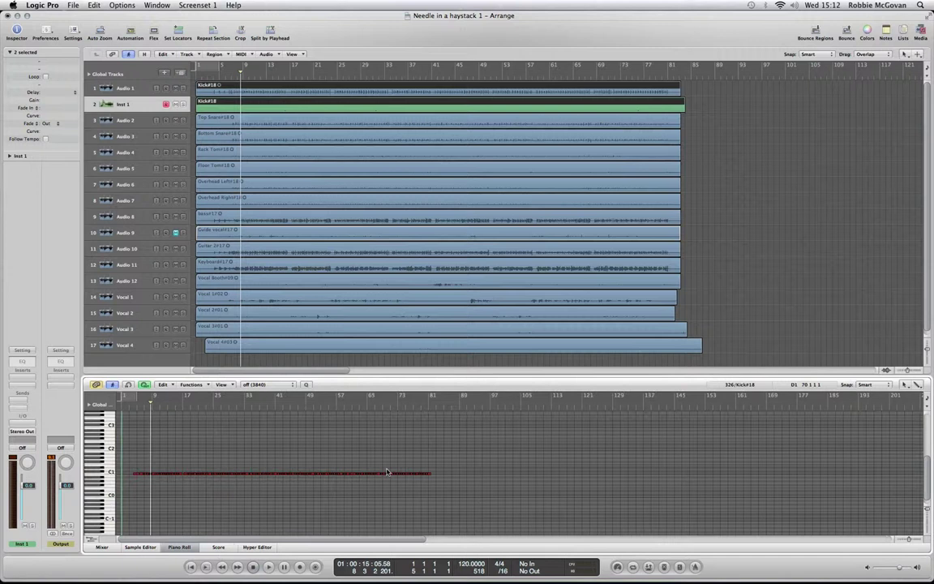
pyautogui.moveTo(505, 495); pyautogui.dragTo(134, 454)
pyautogui.click(378, 406)
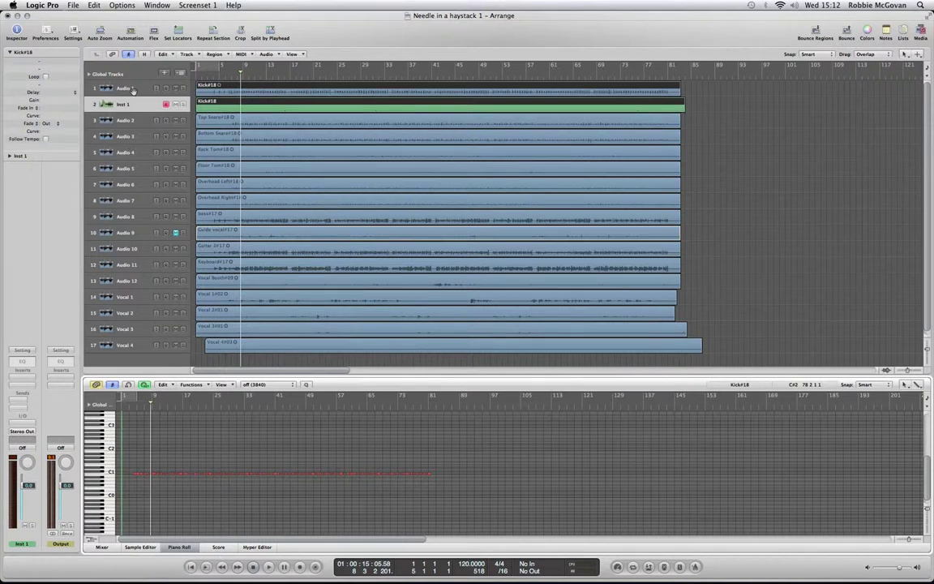
# Load a stereo EXS24 sampler on the Inst 1 channel
pyautogui.click(22, 423)
pyautogui.moveTo(81, 504)
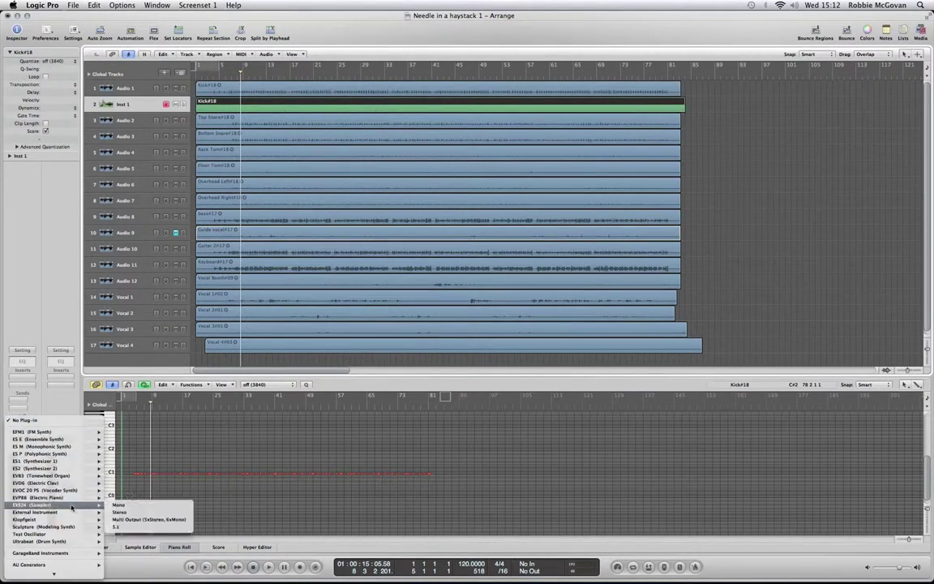
pyautogui.click(111, 503)
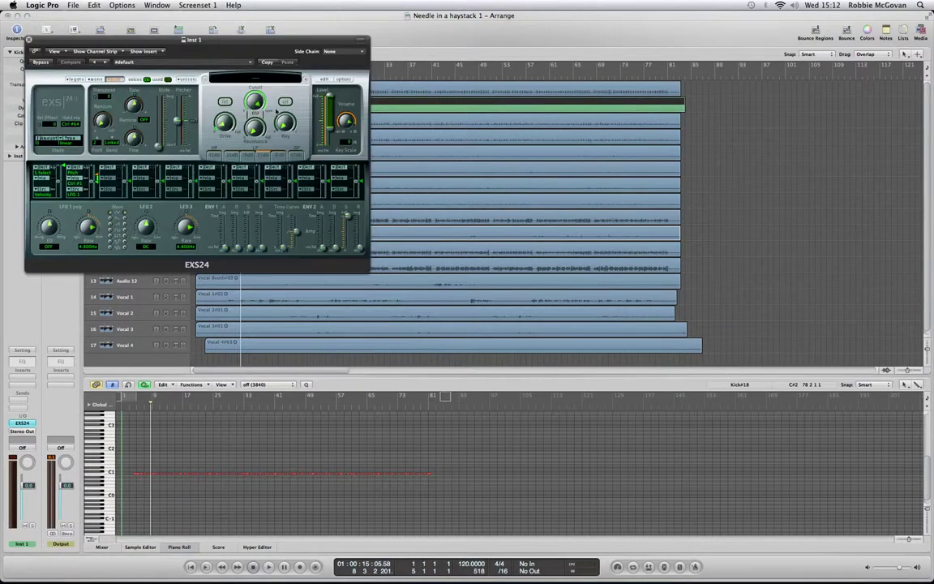
# In the EXS24 Instrument Editor, add Kick sample.aif from the Desktop via Load Multiple Samples
pyautogui.click(325, 79)
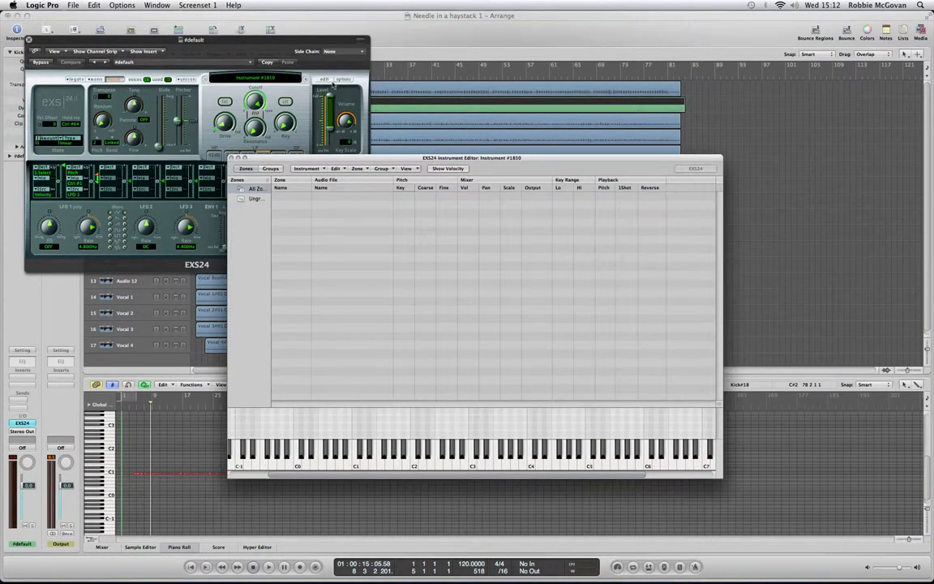
pyautogui.click(361, 169)
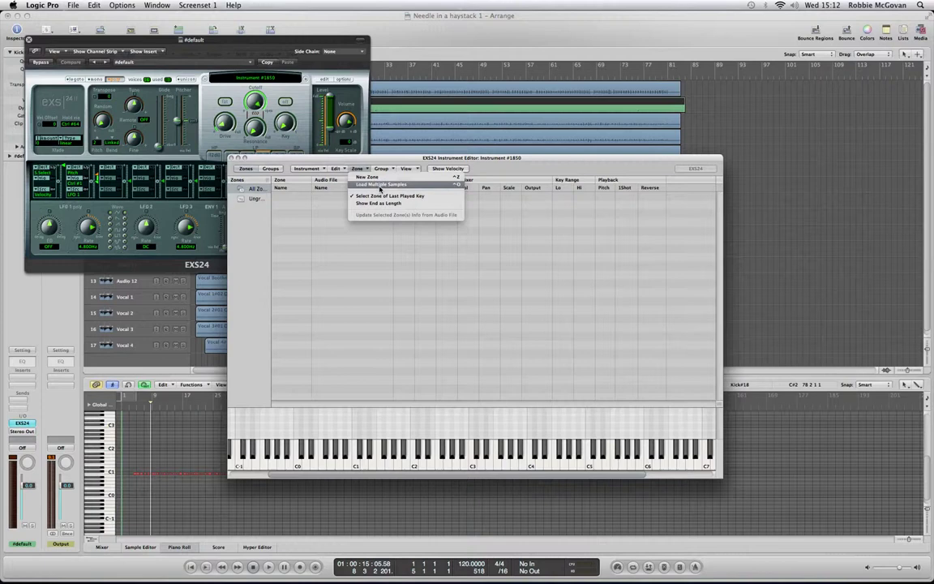
pyautogui.click(381, 188)
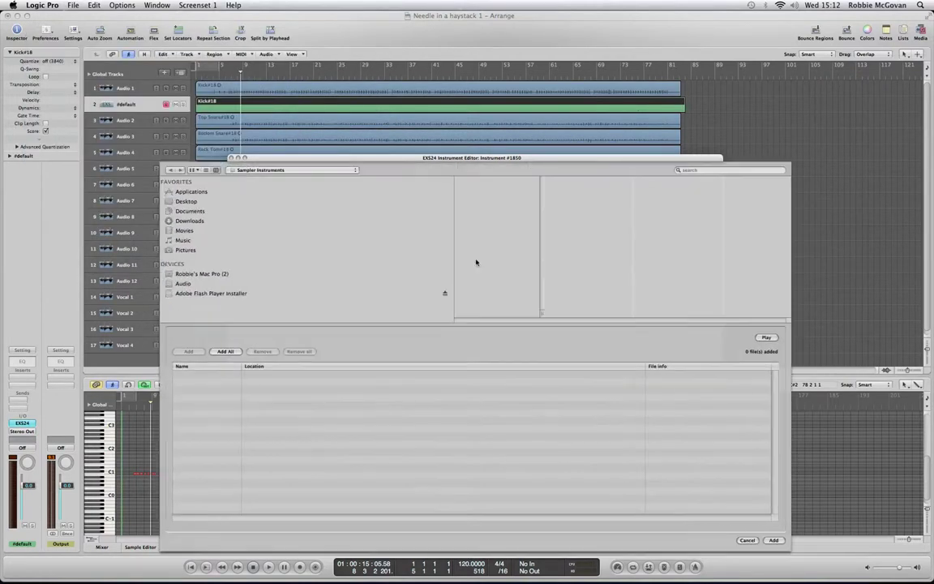
pyautogui.click(189, 201)
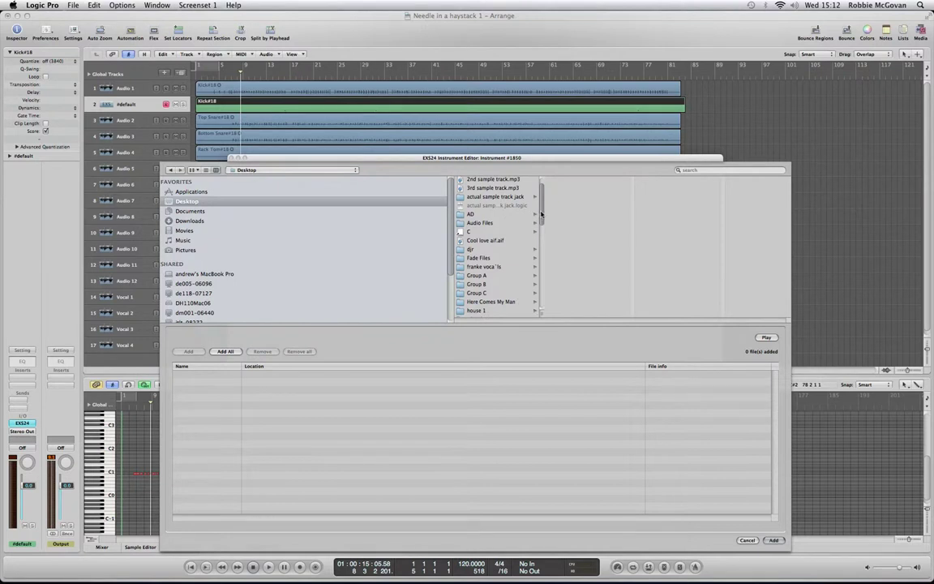
pyautogui.scroll(-3, 542, 237)
pyautogui.scroll(-5, 542, 247)
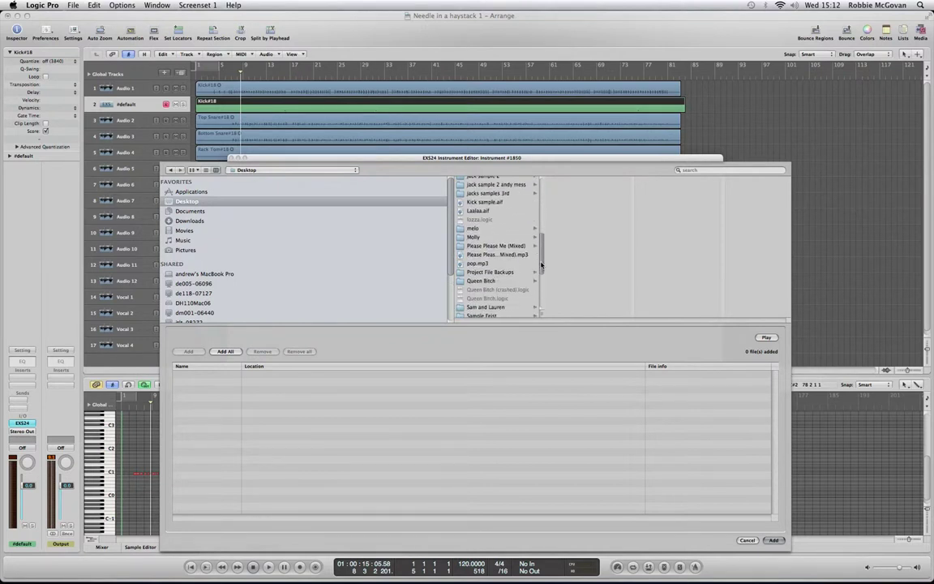
pyautogui.scroll(-5, 542, 264)
pyautogui.scroll(5, 545, 263)
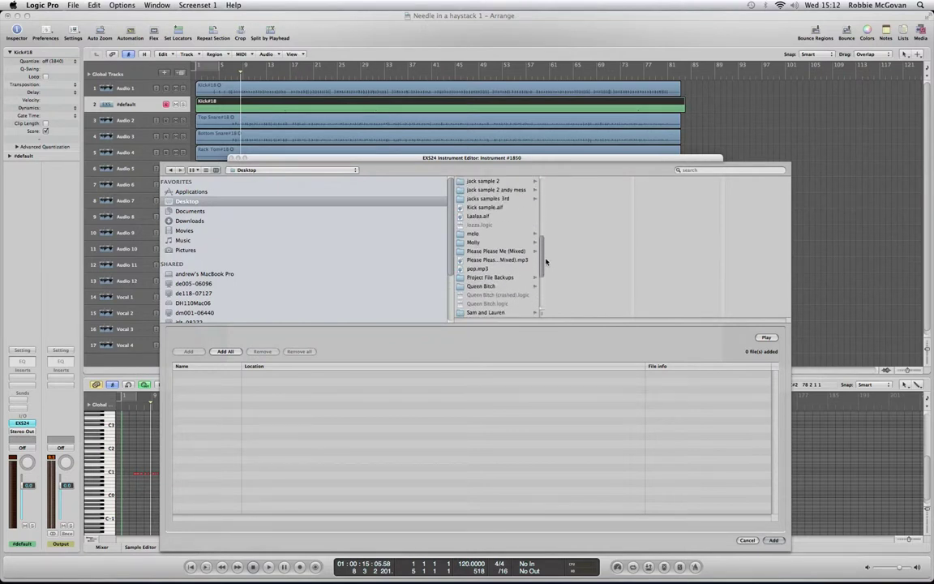
pyautogui.scroll(6, 546, 261)
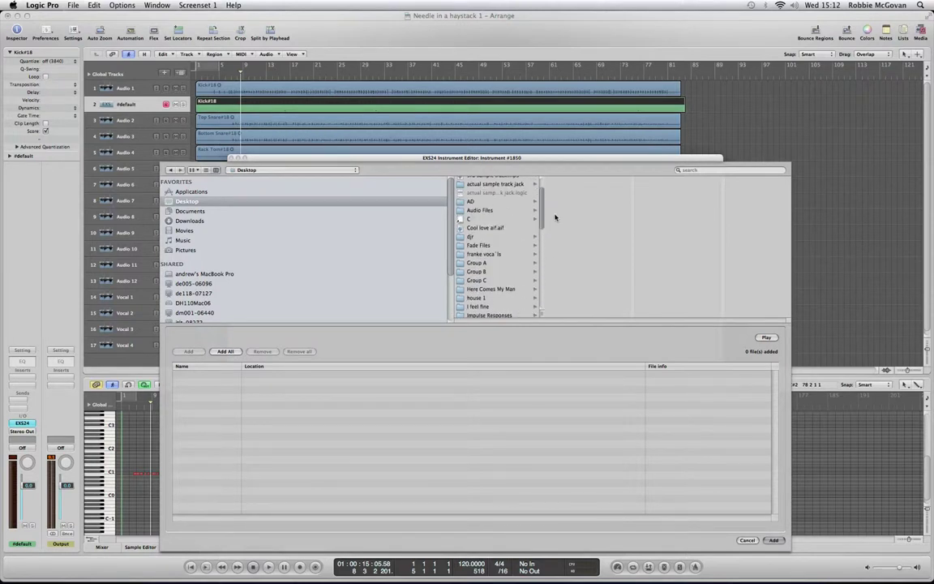
pyautogui.scroll(-6, 554, 236)
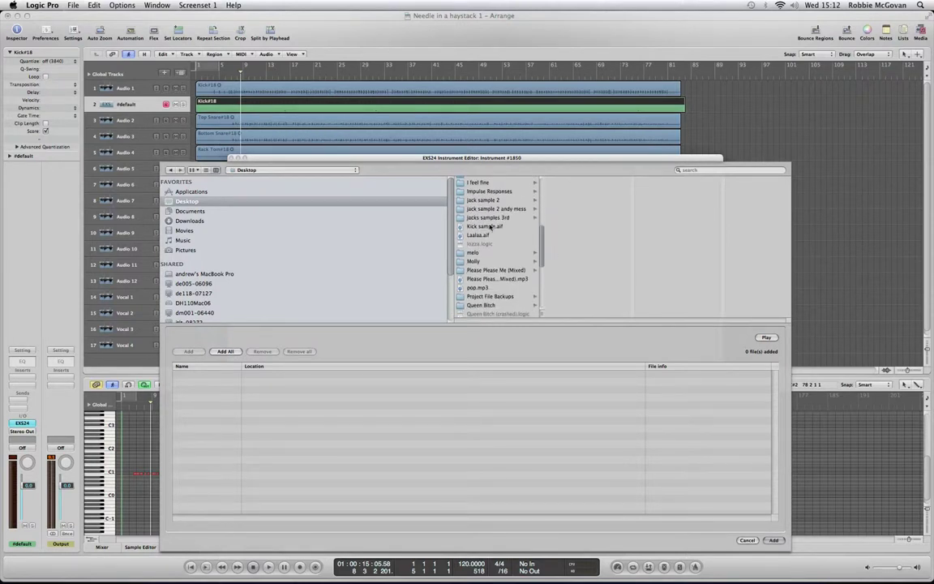
pyautogui.doubleClick(490, 227)
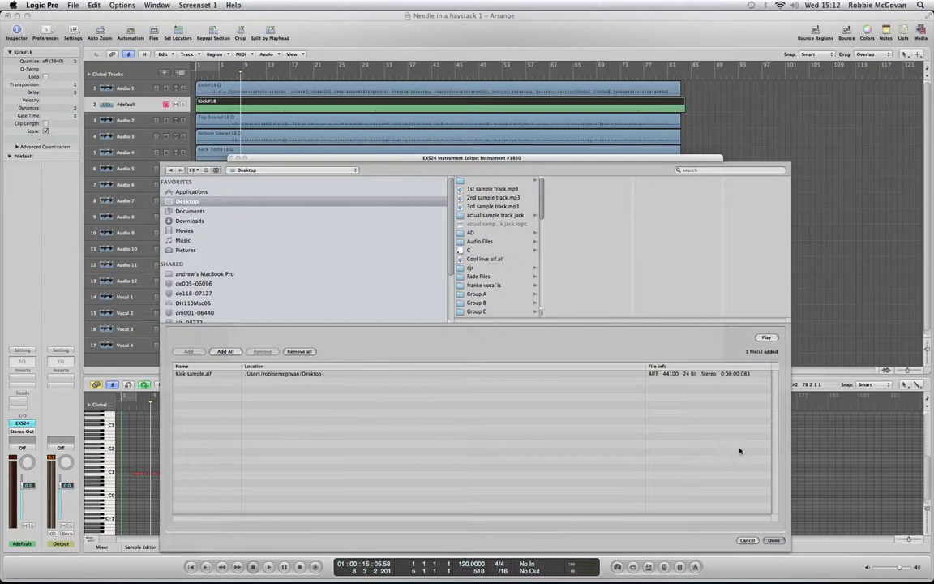
# Map Kick sample.aif to C1 as Zone #1, test the key, and name the instrument Kick sample.exs
pyautogui.click(775, 542)
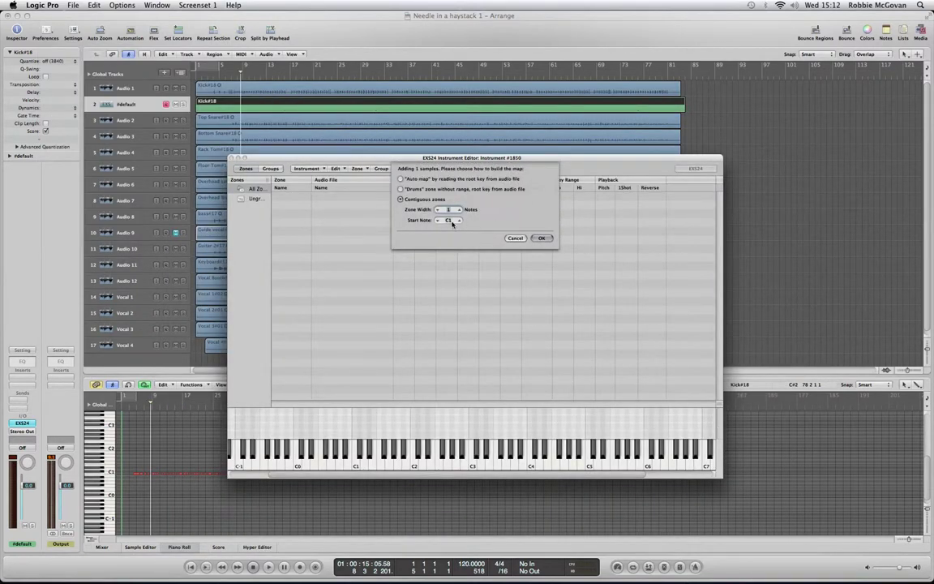
pyautogui.click(542, 238)
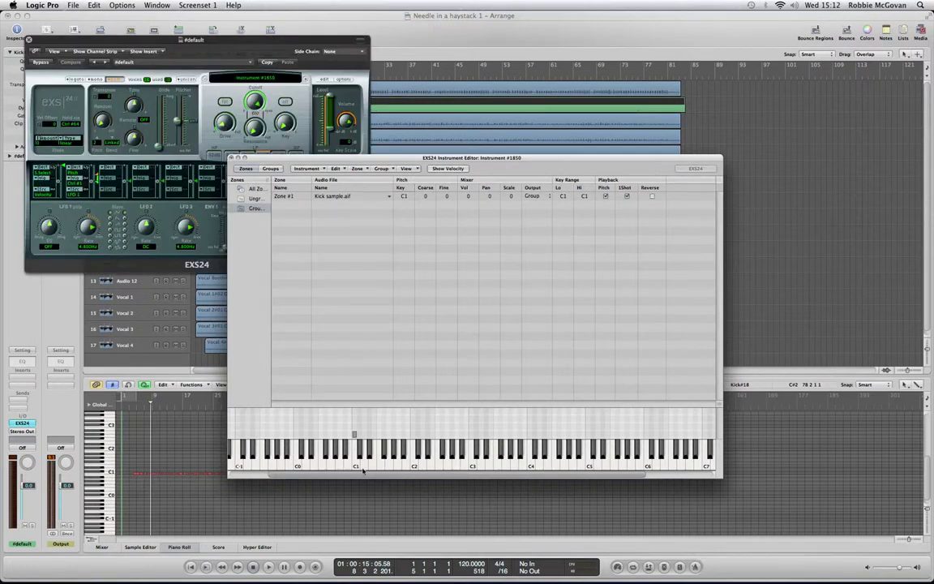
pyautogui.click(355, 468)
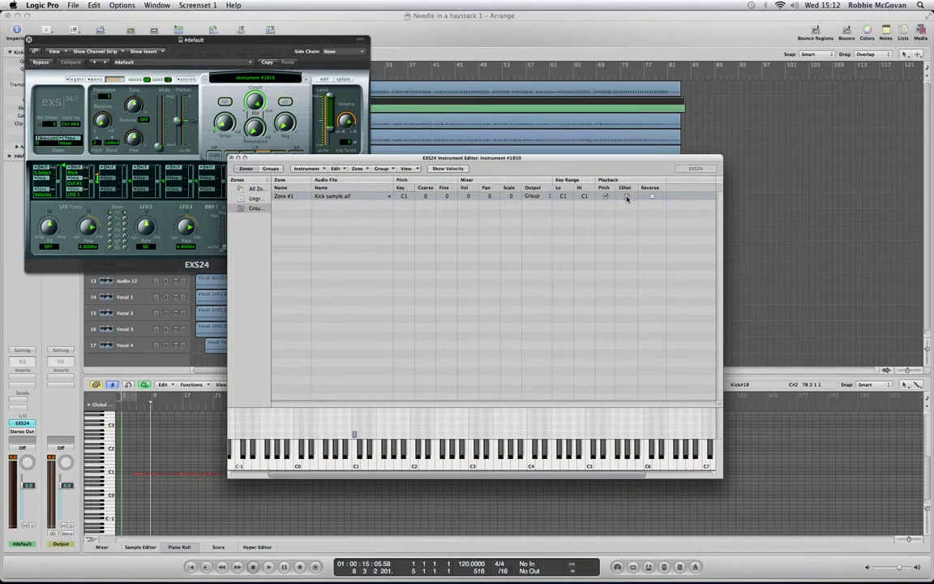
pyautogui.click(232, 157)
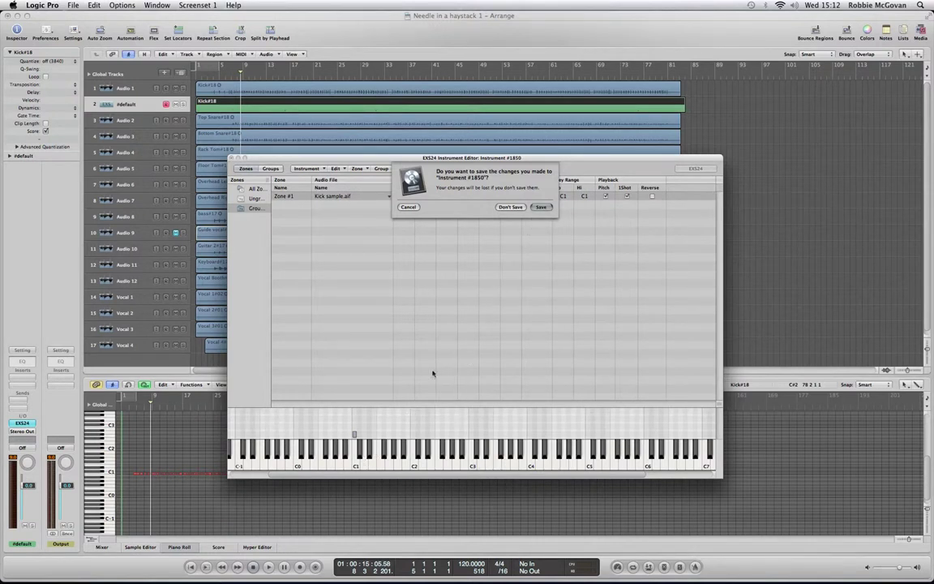
pyautogui.click(541, 206)
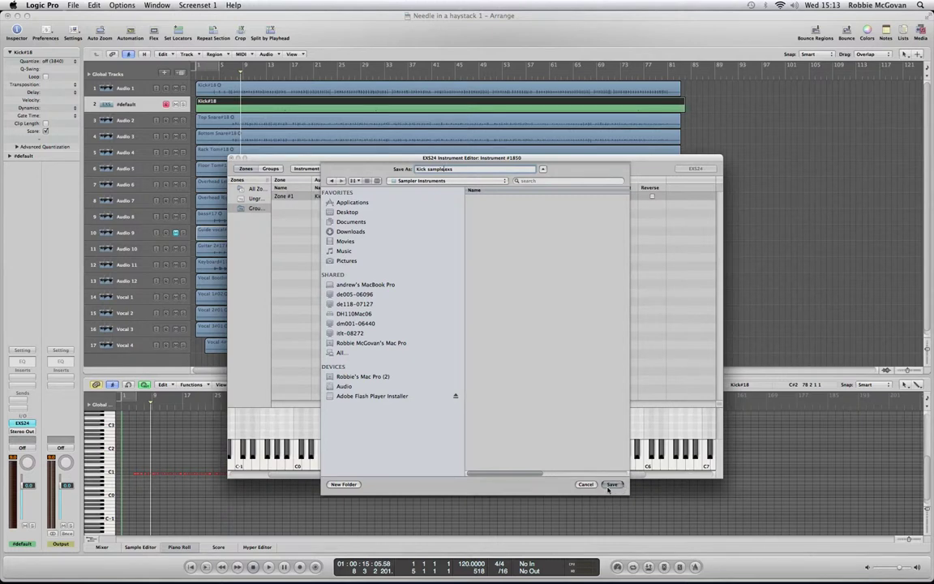
# Save the sampler instrument as Kick sample.exs and close the EXS24 window
pyautogui.click(611, 484)
pyautogui.press('super+w')
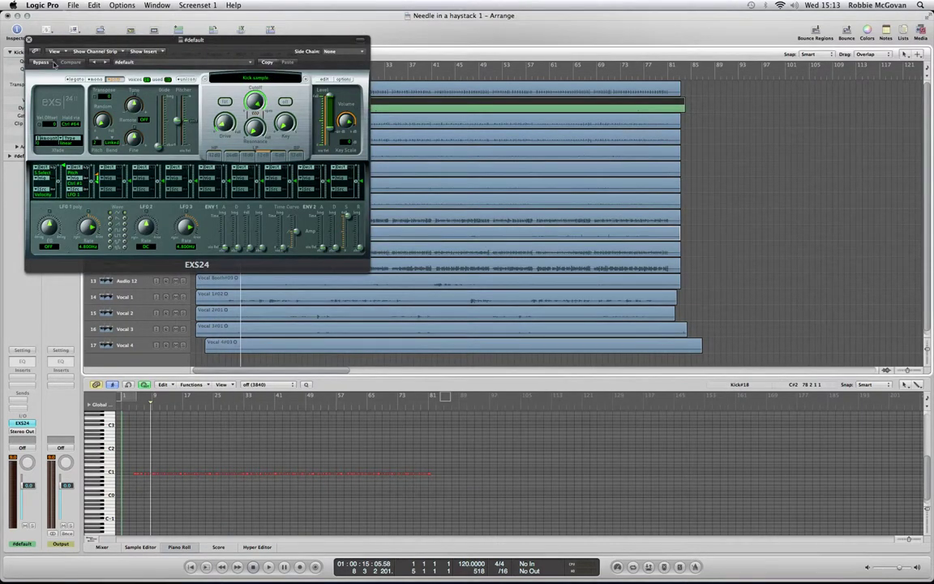
pyautogui.click(29, 40)
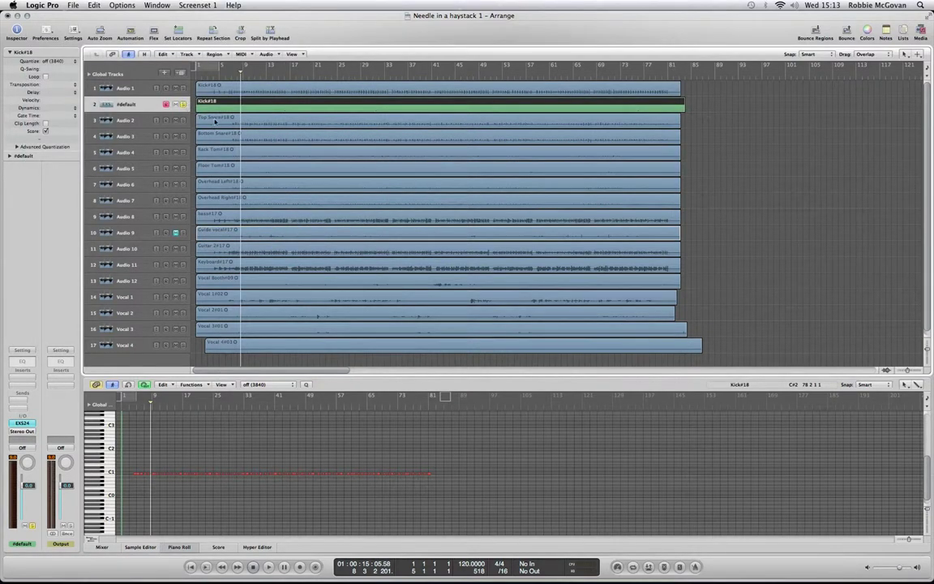
# Hide the Piano Roll and play the project with Audio 1 also soloed, from around bar 9
pyautogui.click(193, 549)
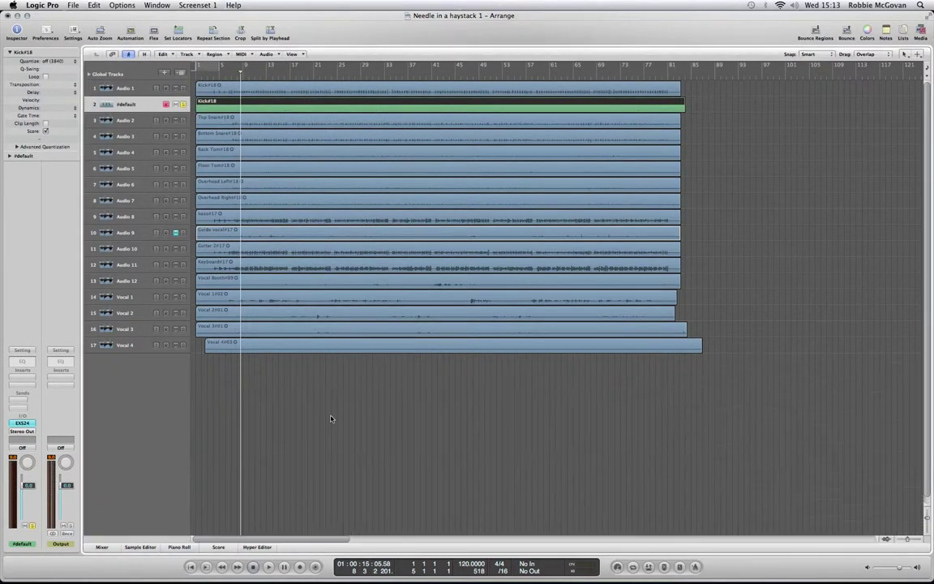
pyautogui.press('space')
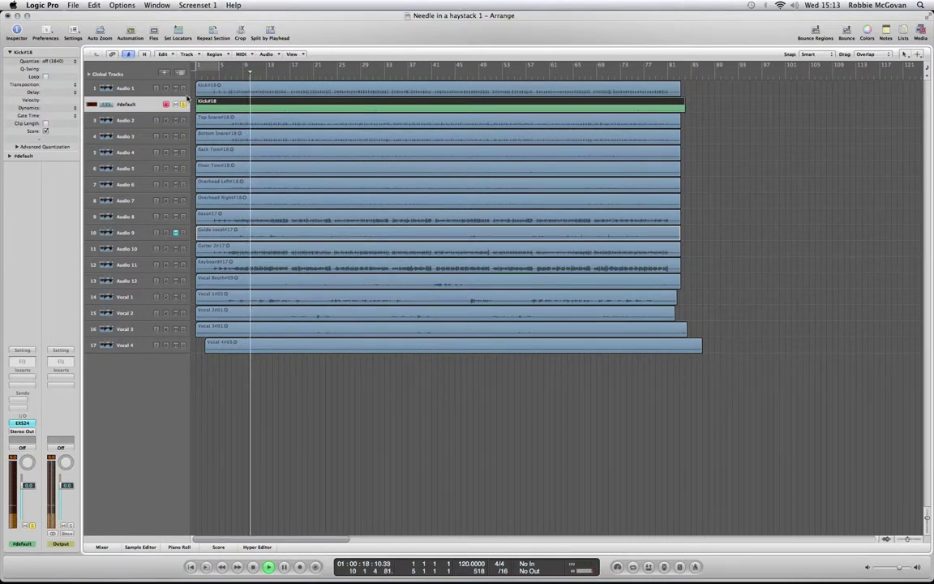
pyautogui.click(184, 89)
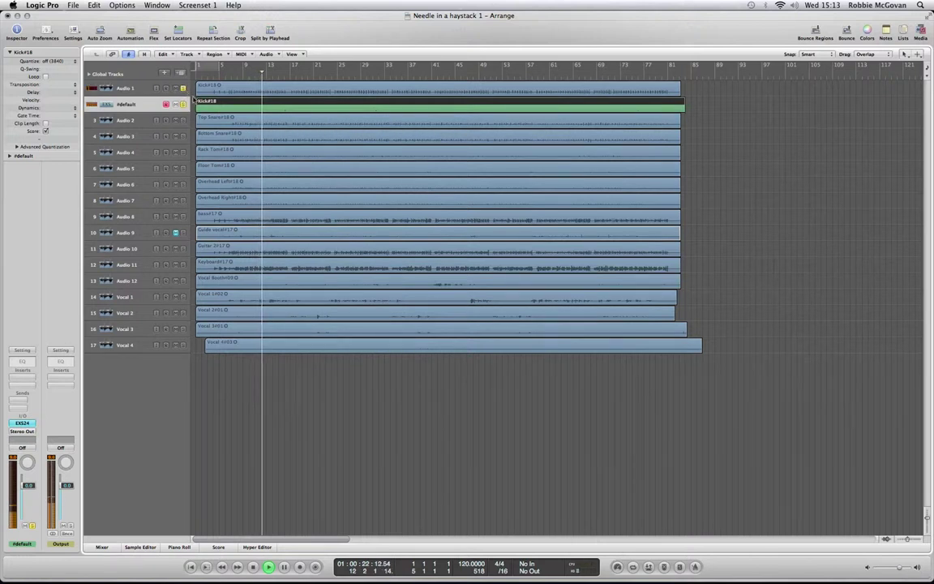
pyautogui.click(241, 68)
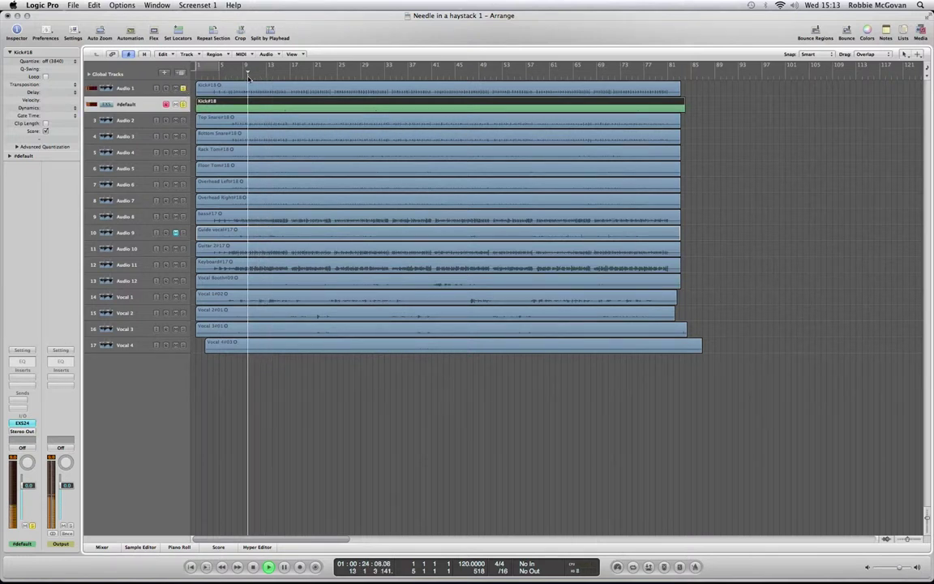
# Add a Channel EQ with Analyzer on, boosting 150Hz by 7 dB and cutting 540Hz by 24 dB at Q 4.00
pyautogui.doubleClick(27, 362)
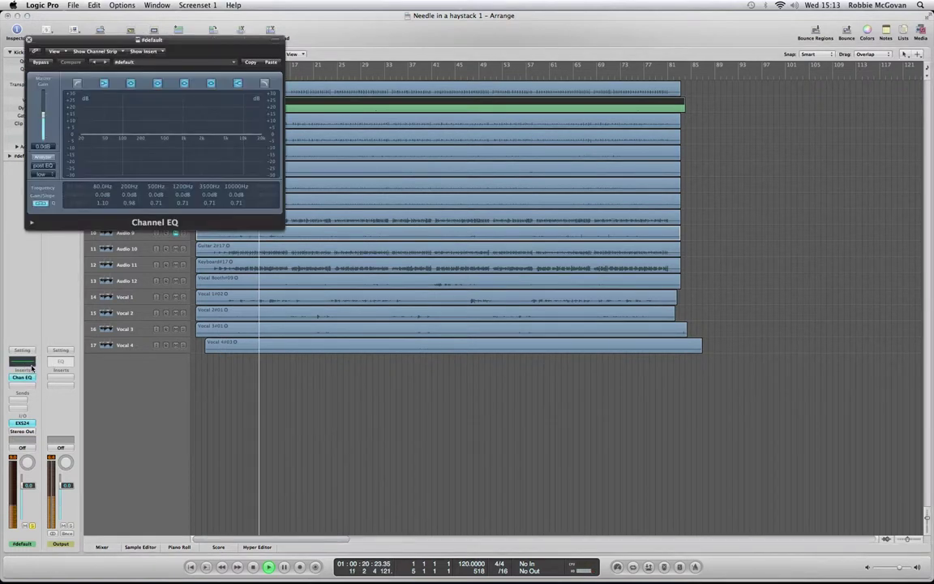
pyautogui.click(51, 157)
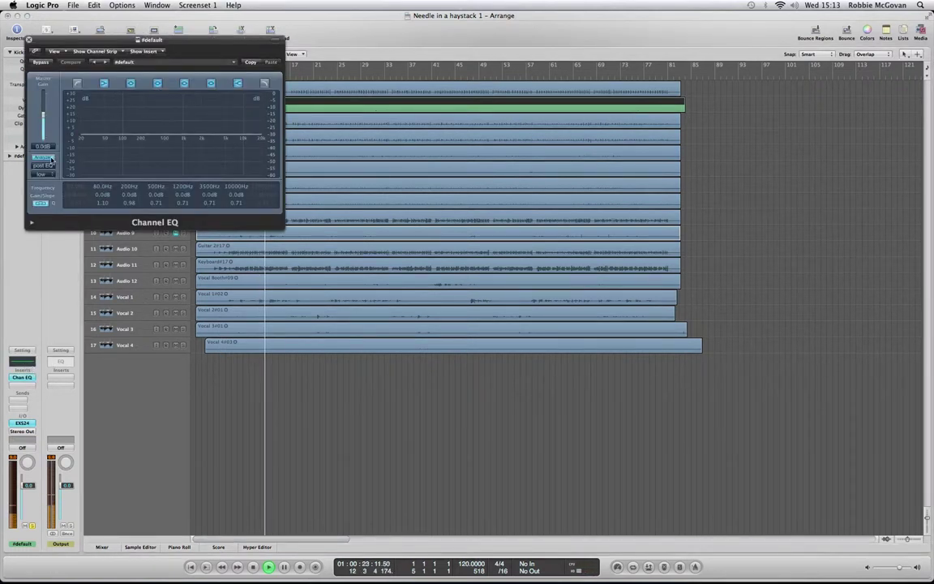
pyautogui.moveTo(122, 134); pyautogui.dragTo(123, 123)
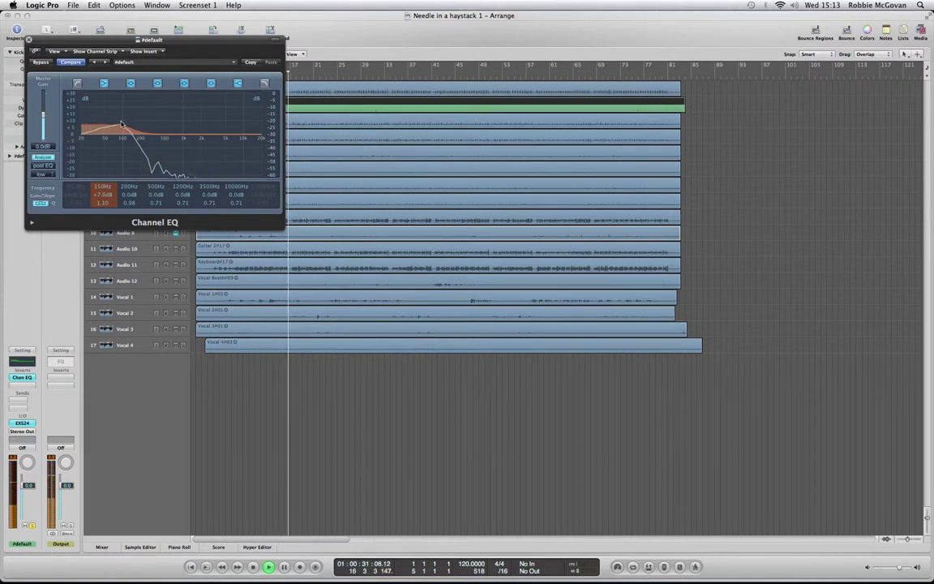
pyautogui.moveTo(191, 136); pyautogui.dragTo(167, 85)
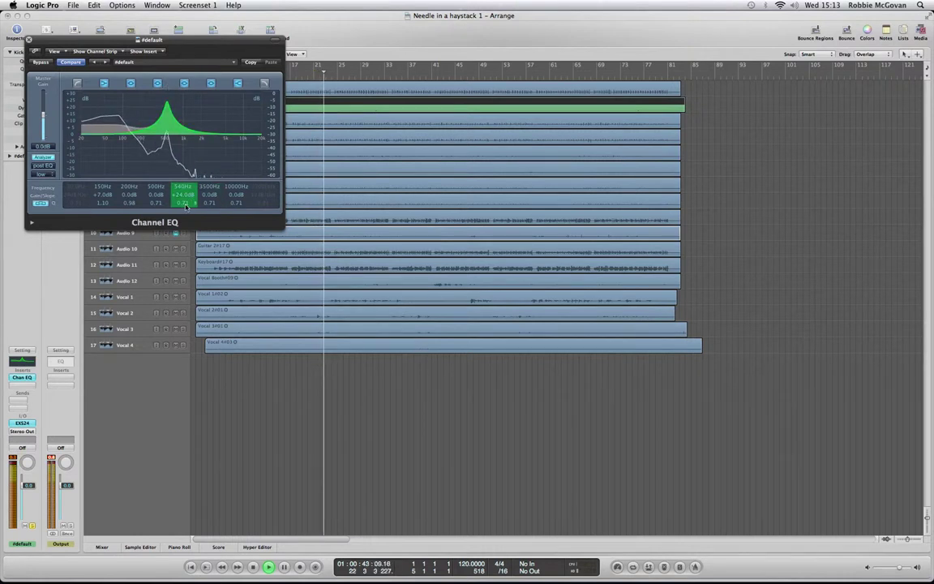
pyautogui.moveTo(186, 203)
pyautogui.mouseDown()
pyautogui.moveTo(188, 190)
pyautogui.moveTo(189, 222)
pyautogui.mouseUp()
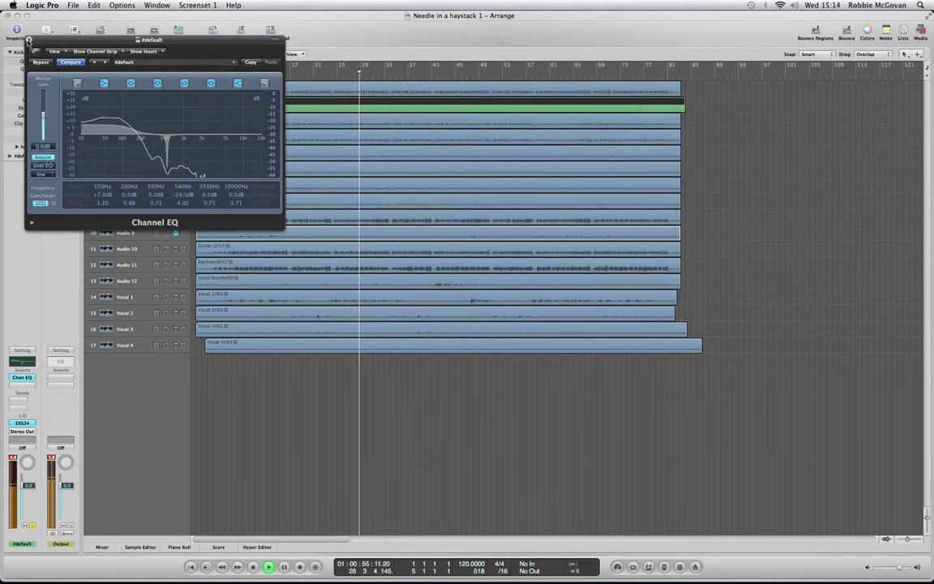
# Close the Channel EQ plug-in window and stop playback of the kick track
pyautogui.click(28, 39)
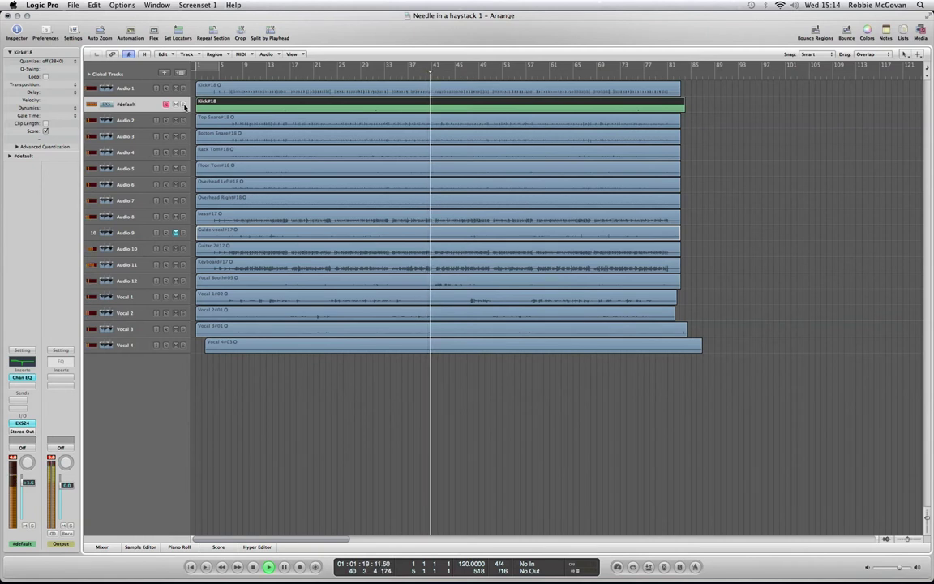
pyautogui.press('space')
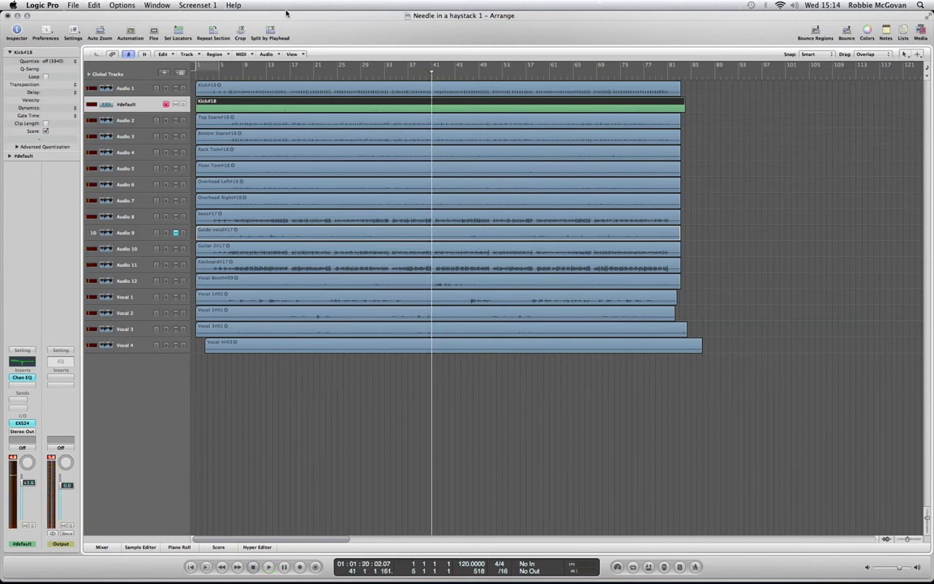